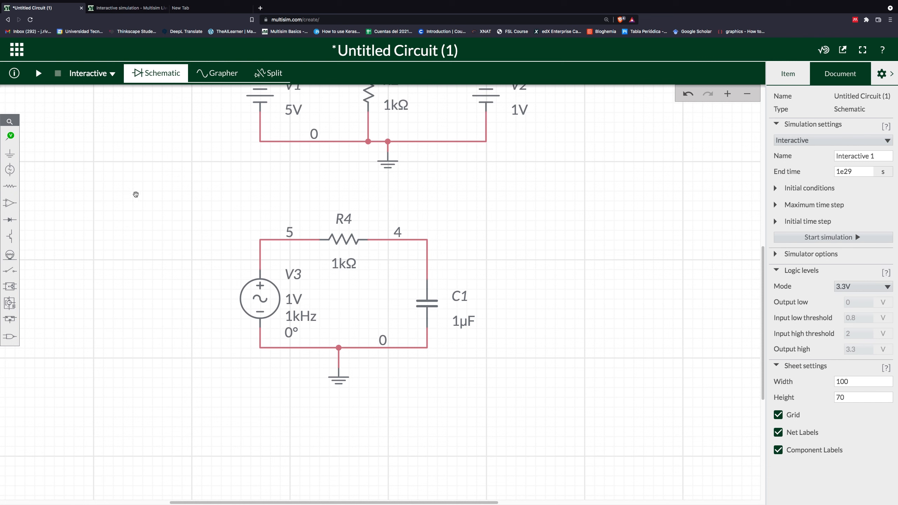
Place a voltage probe on the wire between source V3 and resistor R4 and rename it Vi
left_click(10, 138)
left_click(49, 157)
left_click(274, 223)
left_click(269, 223)
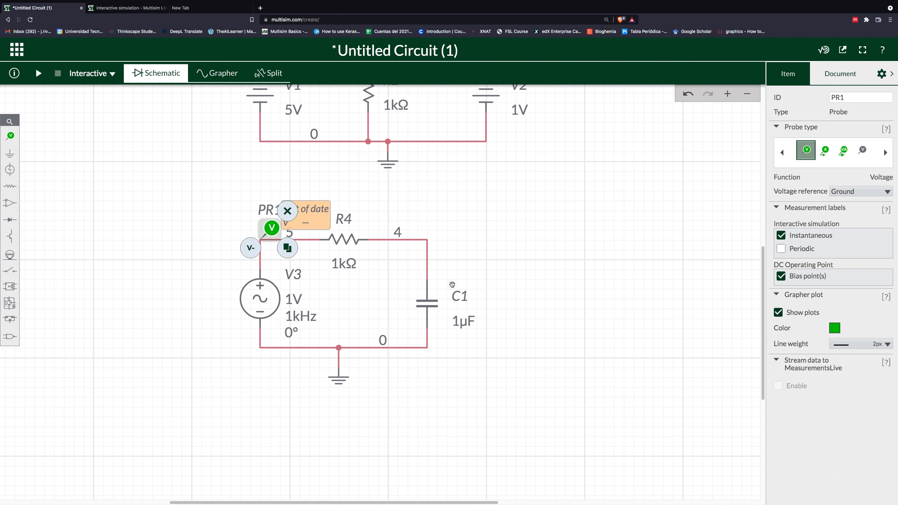
left_click(227, 179)
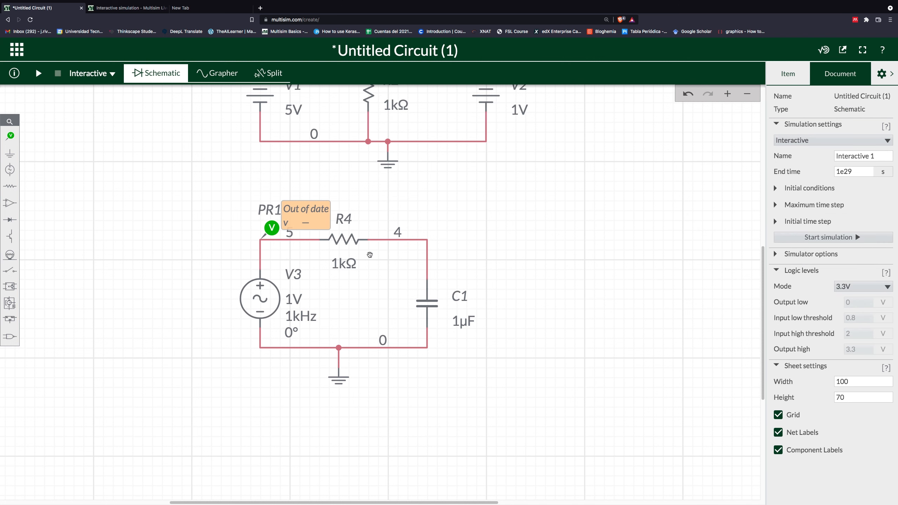
left_click(272, 228)
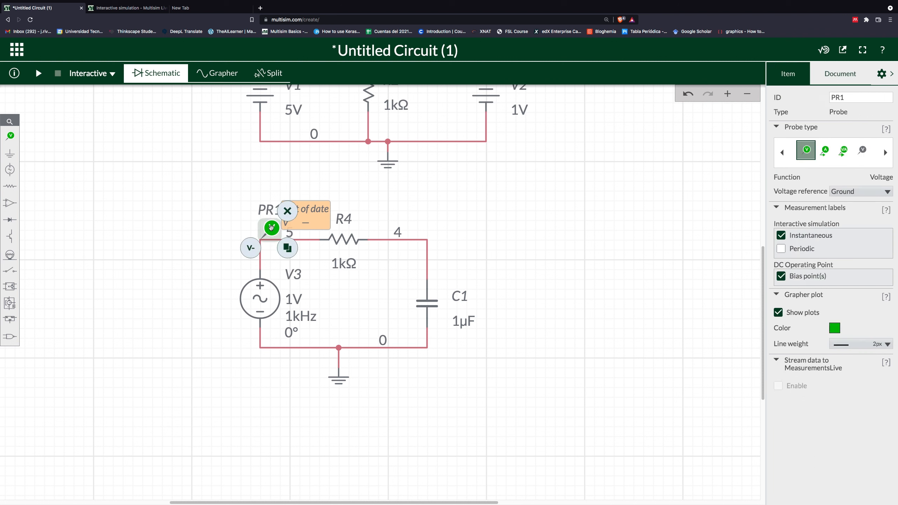
left_click_drag(861, 98, 792, 97)
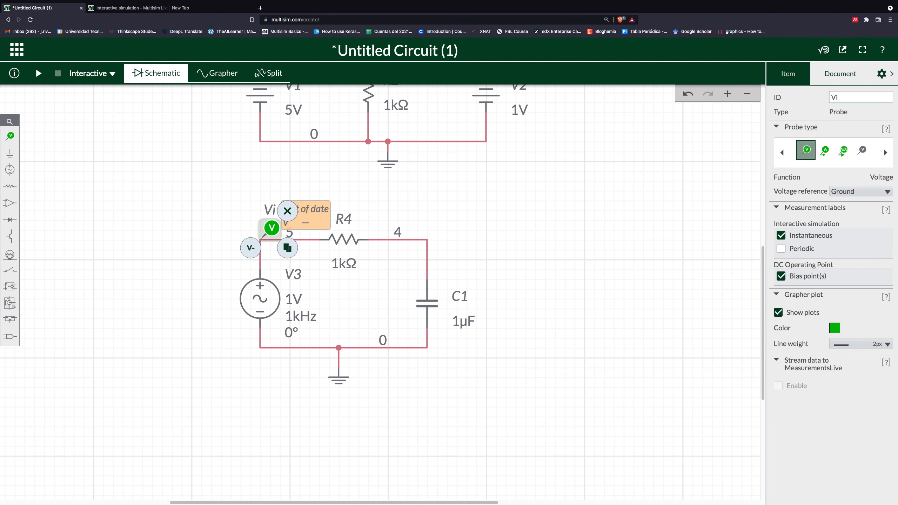
left_click(592, 196)
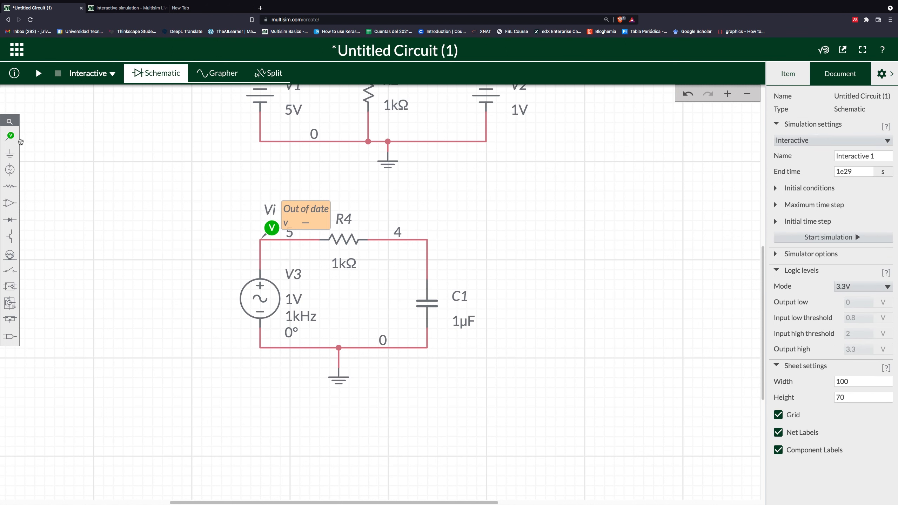
Add a second voltage probe named Vo on the wire between R4 and C1, and start the interactive simulation
mouse_move(15, 140)
left_click(49, 158)
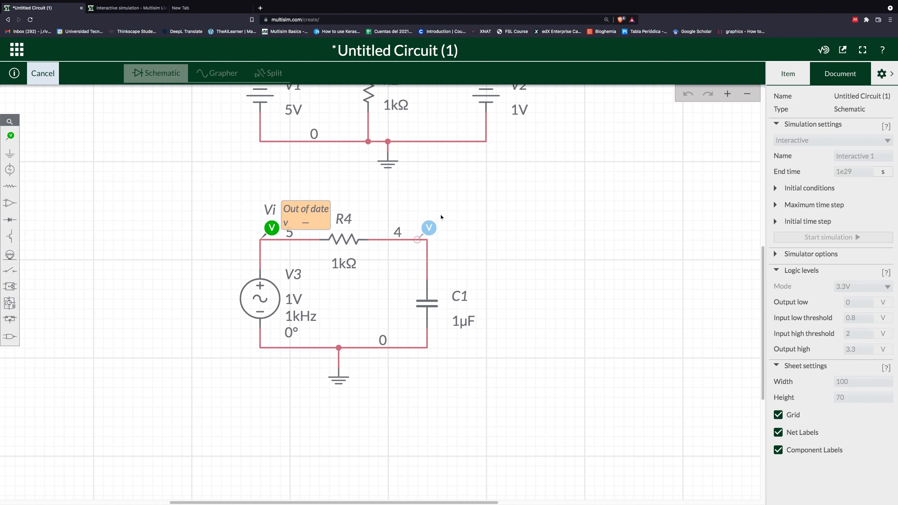
left_click(429, 228)
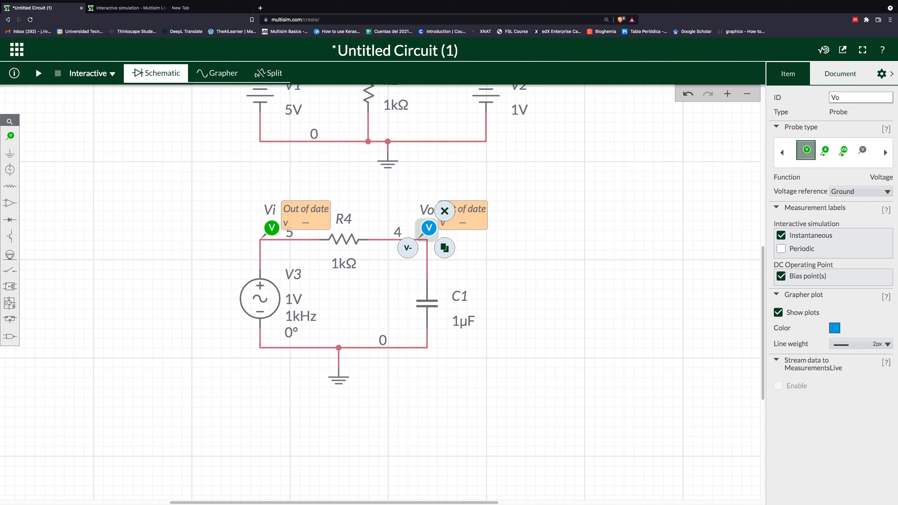
left_click(582, 255)
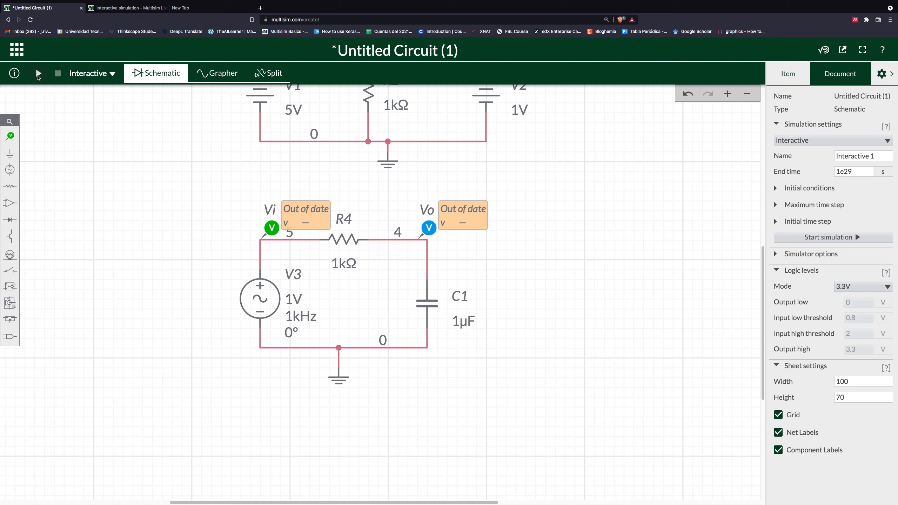
left_click(38, 74)
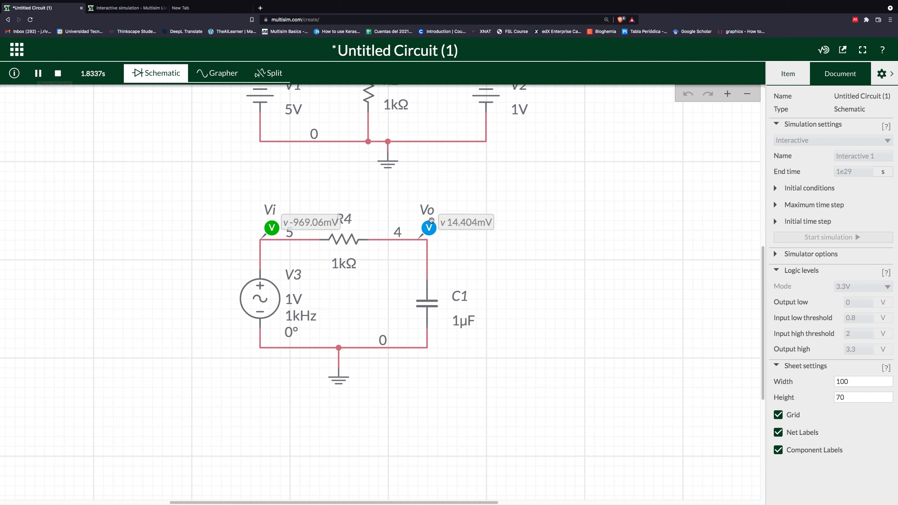
key("ctrl+a")
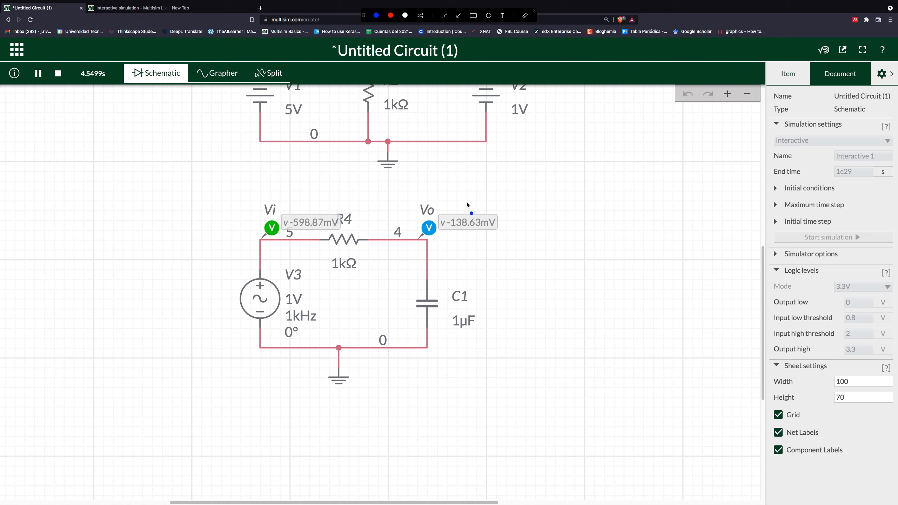
mouse_move(499, 207)
left_mouse_down()
mouse_move(446, 209)
mouse_move(500, 244)
mouse_move(485, 195)
left_mouse_up()
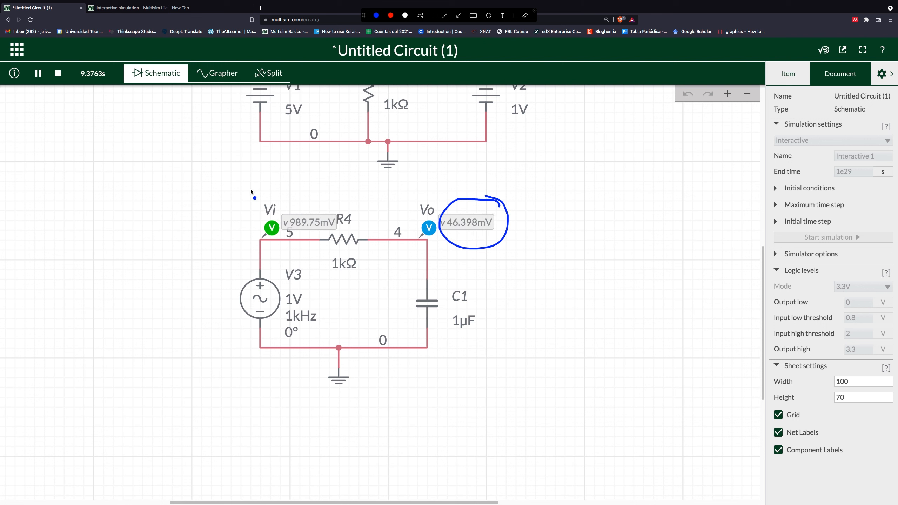
key("Escape")
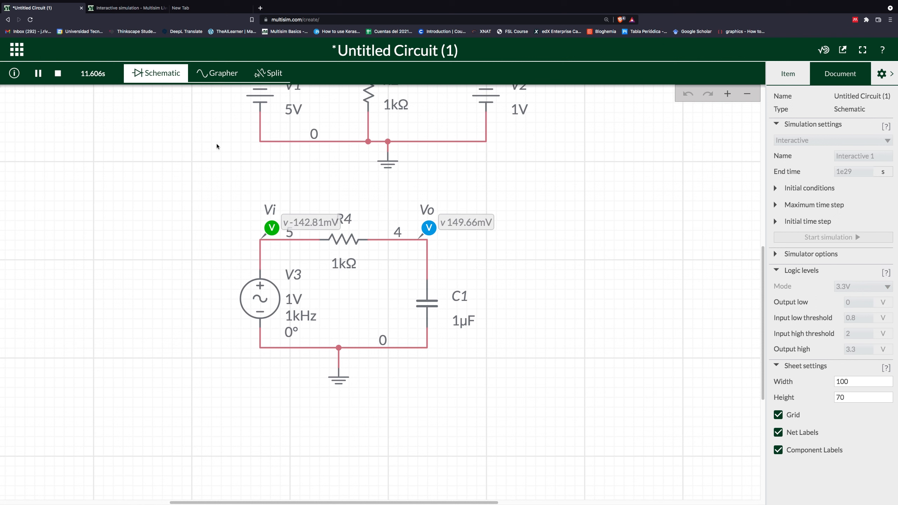
key("ctrl+a")
mouse_move(217, 271)
left_mouse_down()
mouse_move(212, 93)
mouse_move(217, 106)
left_mouse_up()
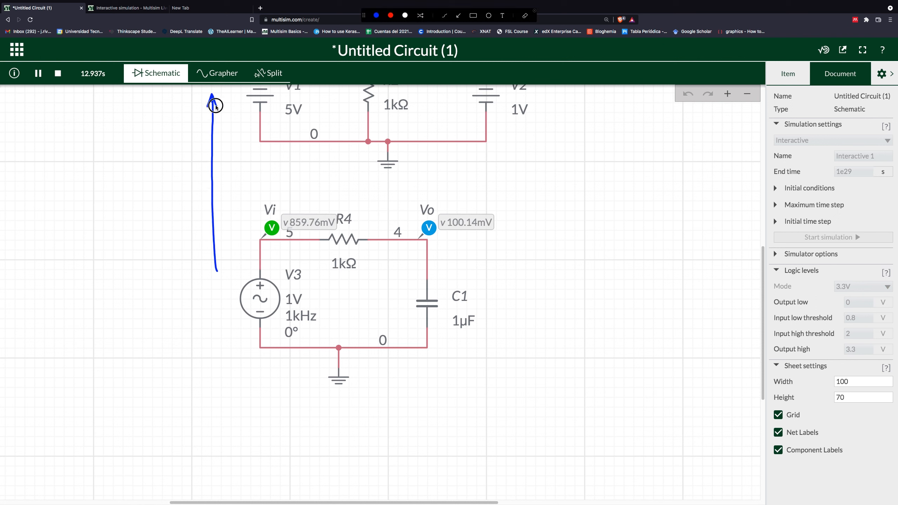
mouse_move(151, 155)
left_mouse_down()
mouse_move(152, 93)
mouse_move(155, 103)
left_mouse_up()
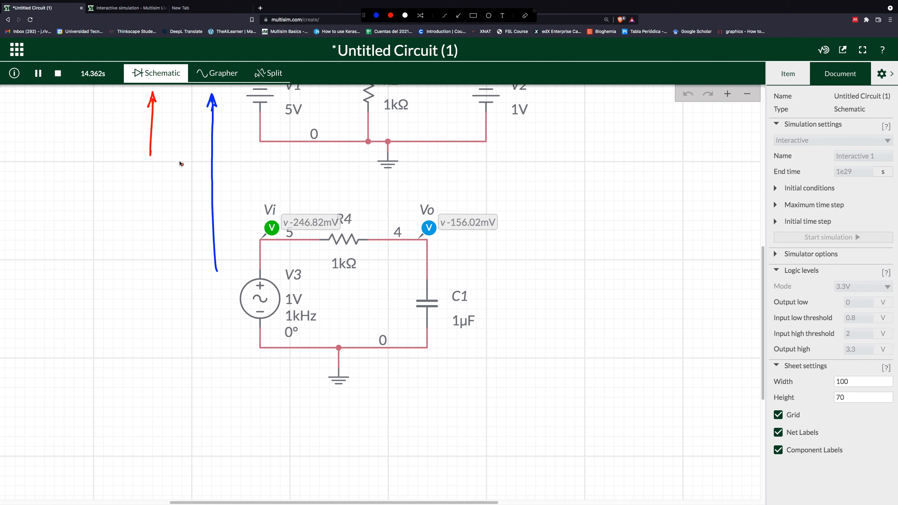
mouse_move(107, 163)
left_mouse_down()
mouse_move(102, 257)
mouse_move(203, 421)
mouse_move(642, 459)
mouse_move(671, 145)
mouse_move(371, 134)
mouse_move(100, 161)
mouse_move(105, 217)
left_mouse_up()
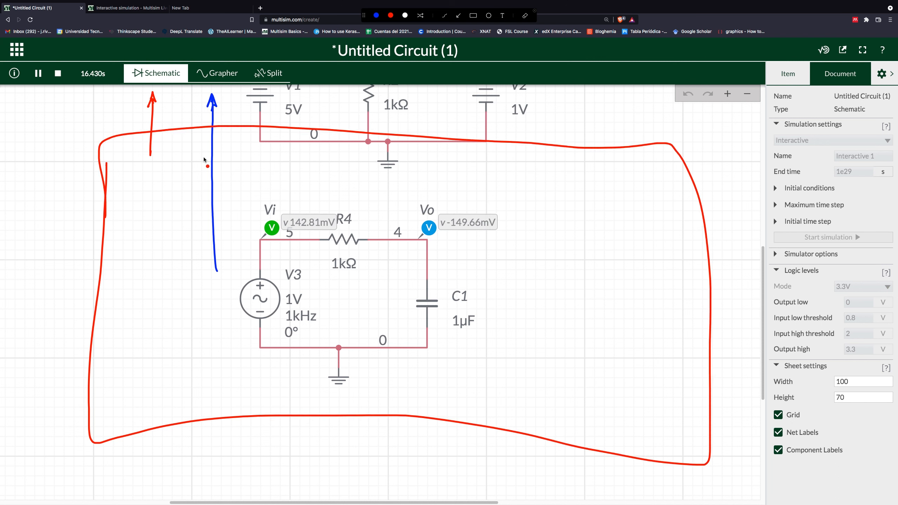
mouse_move(208, 198)
left_mouse_down()
mouse_move(214, 84)
mouse_move(216, 93)
left_mouse_up()
key("Escape")
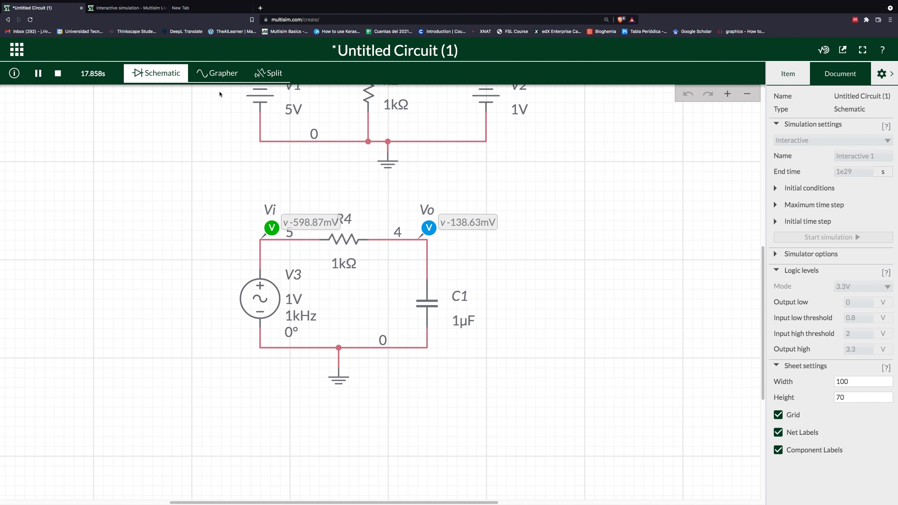
Show the simulation waveforms in the Grapher view and set the cursor type to None
left_click(221, 80)
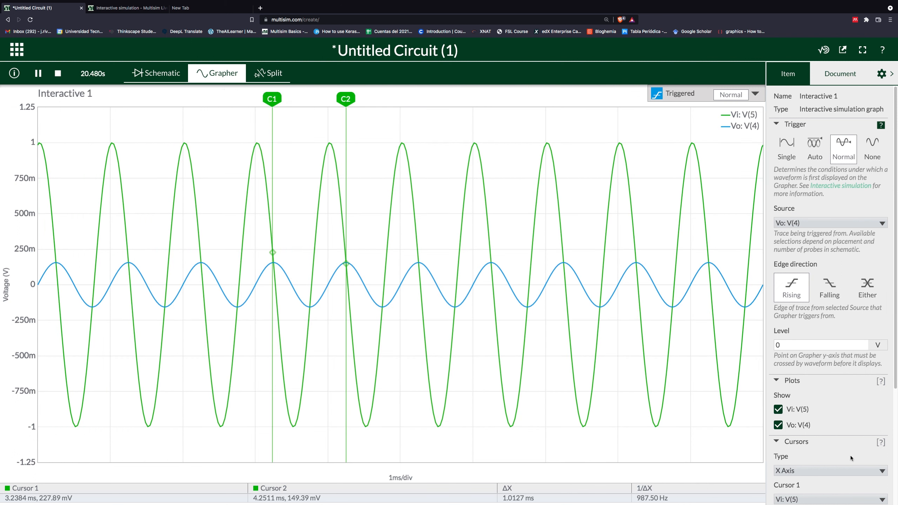
left_click(859, 470)
left_click(858, 463)
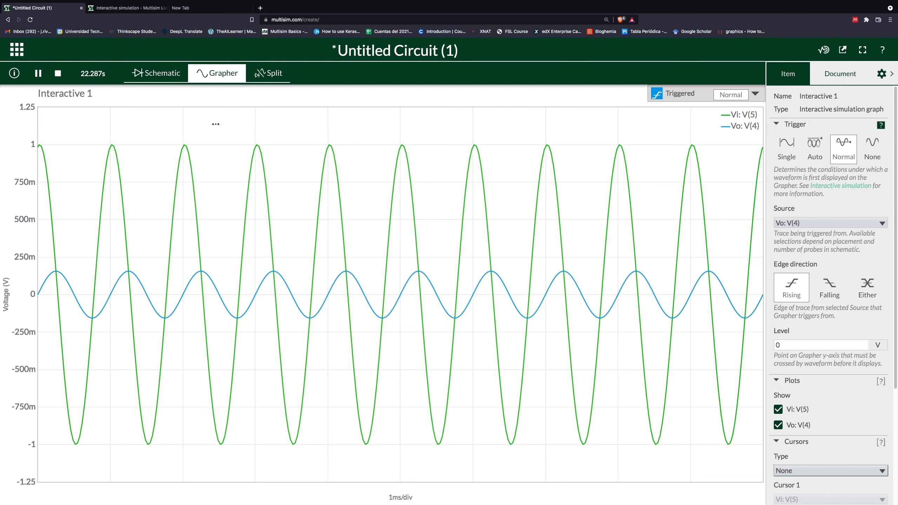
key("ctrl+a")
mouse_move(259, 311)
left_mouse_down()
mouse_move(258, 91)
mouse_move(279, 102)
mouse_move(290, 90)
mouse_move(302, 151)
left_mouse_up()
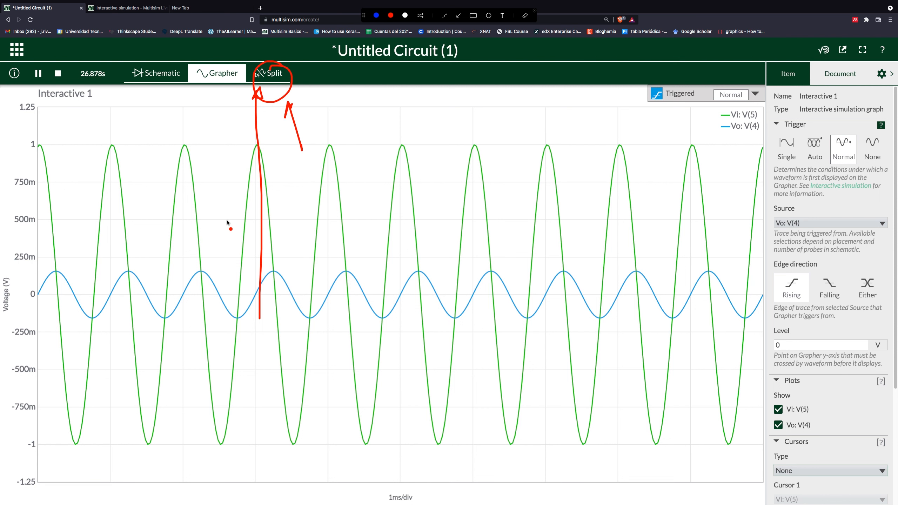
key("Escape")
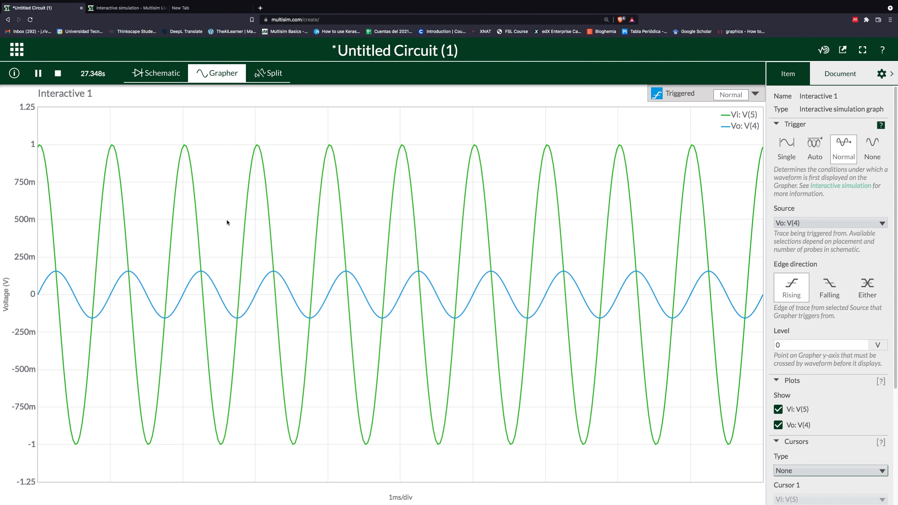
Display the schematic and the graph side by side in Split view and bring up the graph's settings
left_click(273, 74)
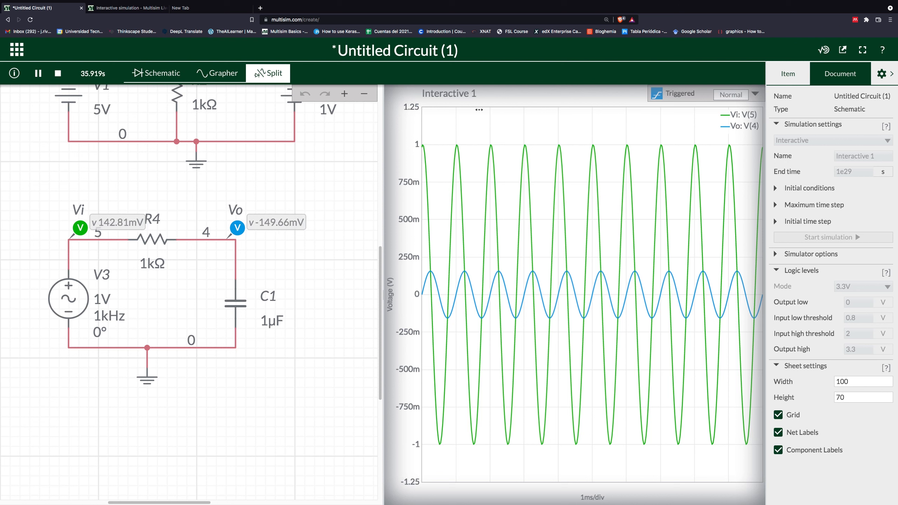
key("ctrl+a")
mouse_move(684, 118)
left_mouse_down()
mouse_move(534, 112)
mouse_move(407, 128)
mouse_move(399, 373)
mouse_move(535, 452)
mouse_move(710, 325)
mouse_move(685, 121)
left_mouse_up()
key("Escape")
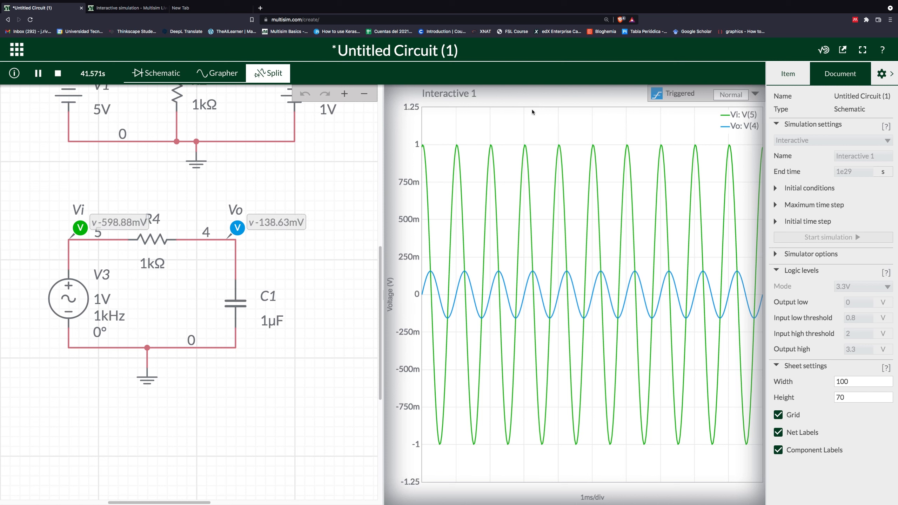
left_click(562, 100)
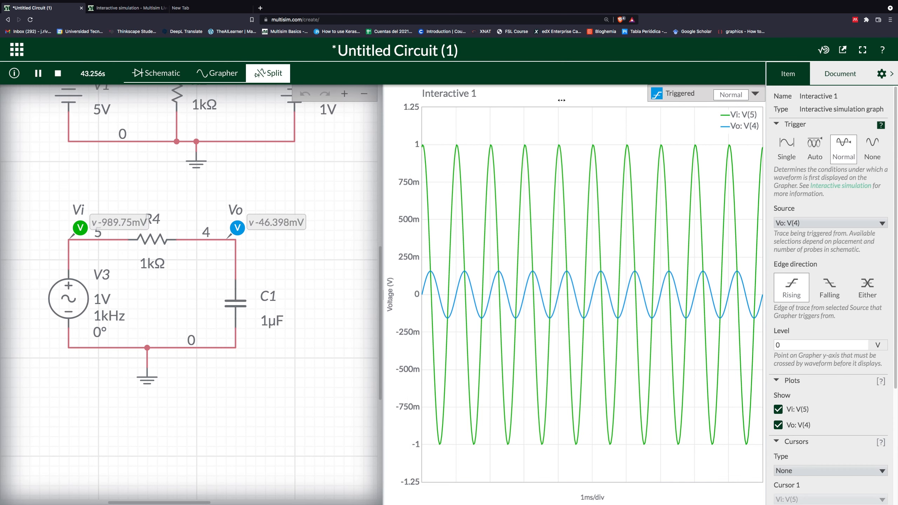
key("ctrl+a")
mouse_move(797, 91)
left_mouse_down()
mouse_move(845, 94)
mouse_move(768, 106)
mouse_move(769, 378)
mouse_move(853, 431)
mouse_move(858, 94)
left_mouse_up()
key("Escape")
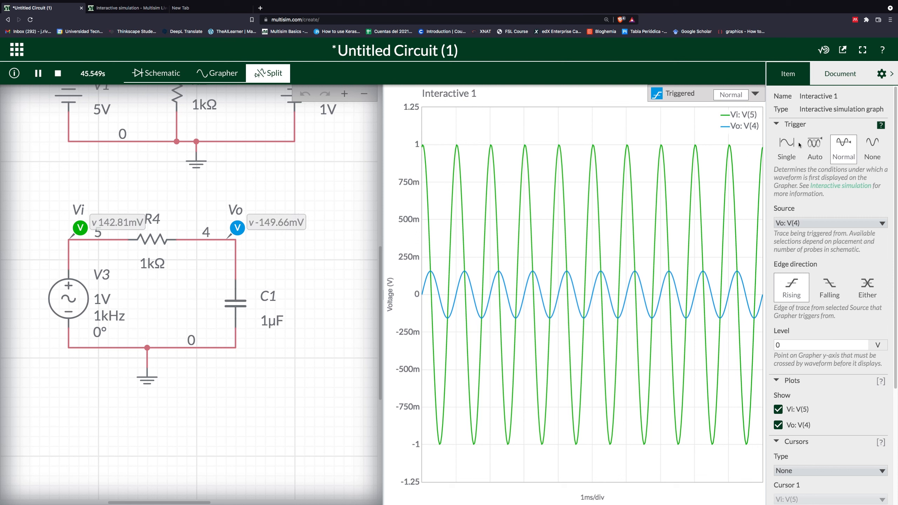
key("ctrl+a")
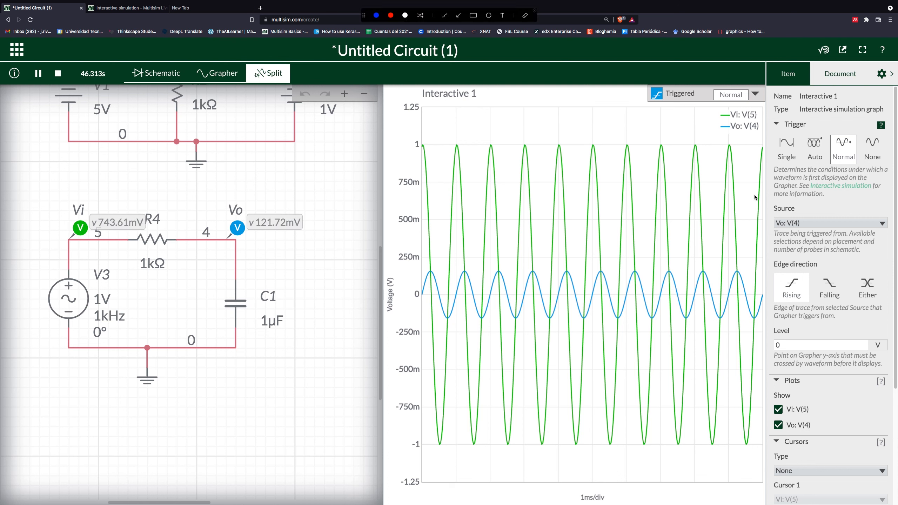
left_click_drag(809, 113, 802, 112)
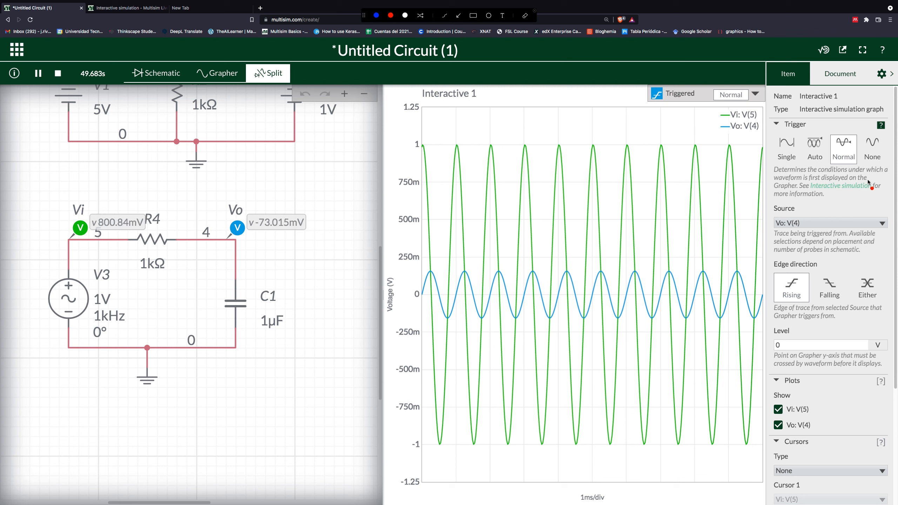
mouse_move(881, 132)
left_mouse_down()
mouse_move(879, 178)
mouse_move(882, 136)
left_mouse_up()
mouse_move(864, 173)
left_mouse_down()
mouse_move(827, 164)
mouse_move(808, 197)
mouse_move(862, 191)
mouse_move(863, 172)
left_mouse_up()
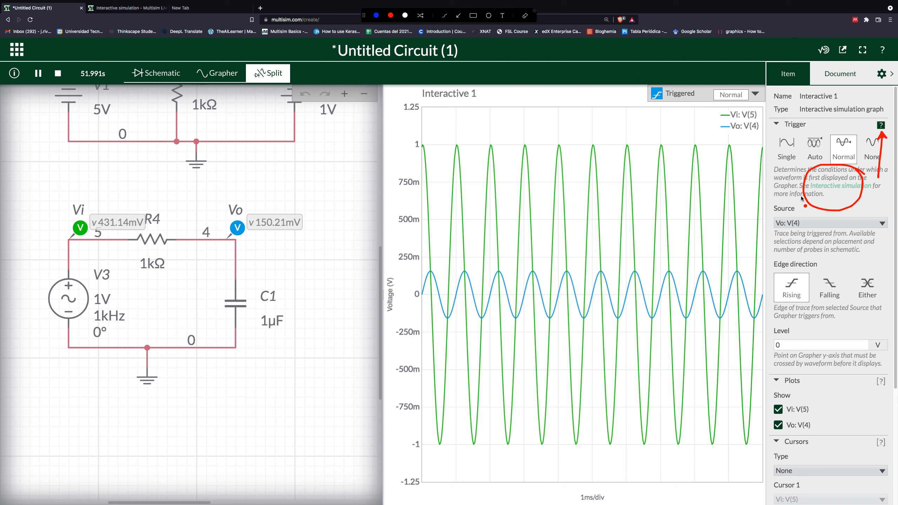
key("Escape")
key("ctrl+a")
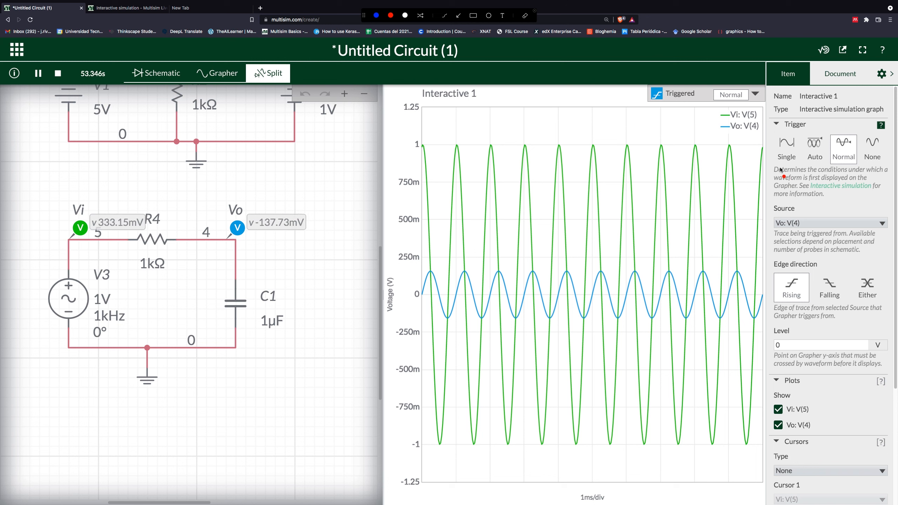
mouse_move(789, 163)
left_mouse_down()
mouse_move(787, 205)
mouse_move(789, 163)
mouse_move(796, 171)
left_mouse_up()
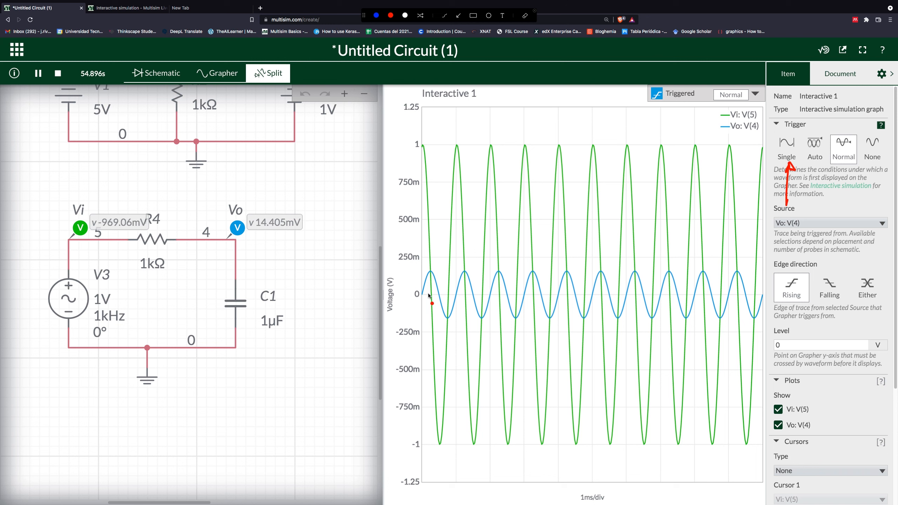
mouse_move(864, 322)
left_mouse_down()
mouse_move(759, 322)
mouse_move(802, 363)
mouse_move(880, 364)
mouse_move(862, 321)
left_mouse_up()
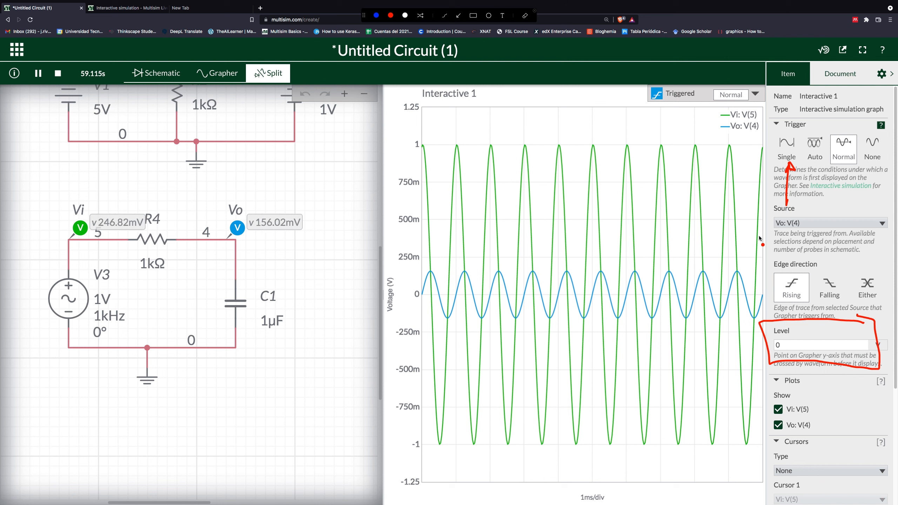
key("Escape")
key("ctrl+a")
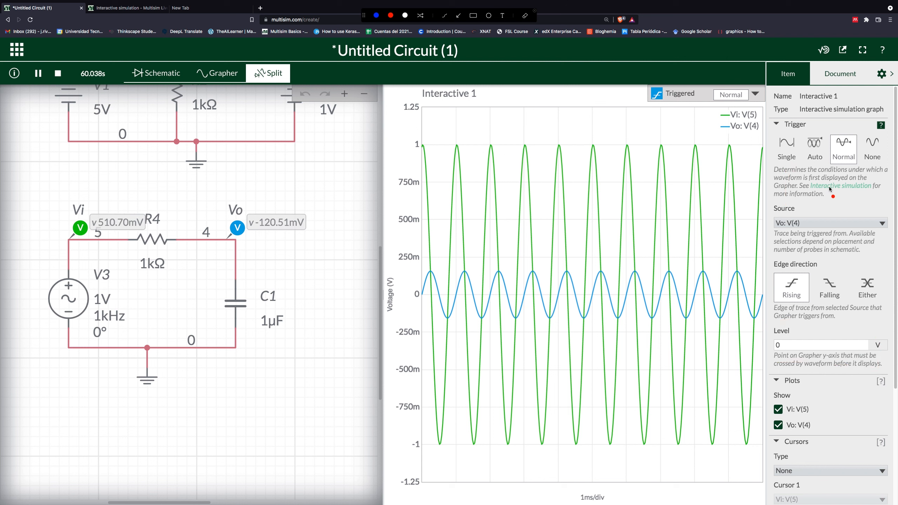
left_click_drag(814, 194, 813, 170)
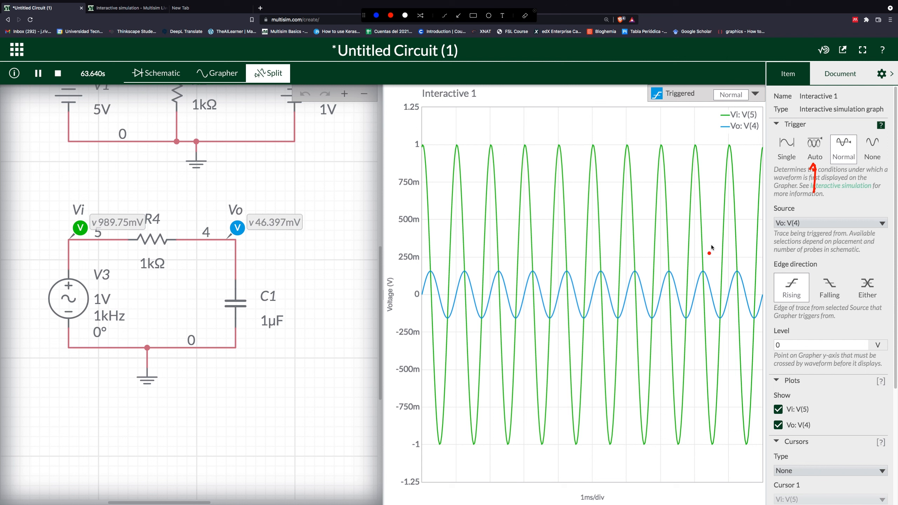
left_click_drag(842, 206, 845, 174)
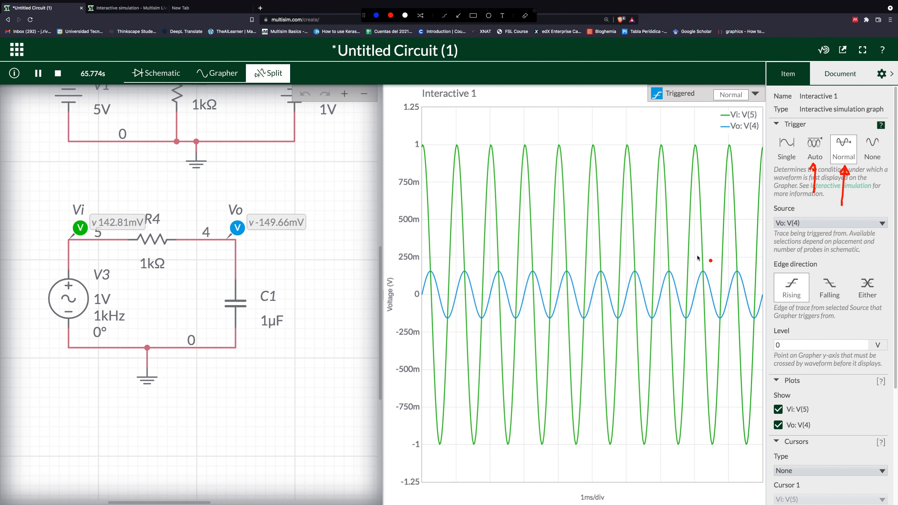
left_click_drag(861, 334, 811, 322)
mouse_move(873, 169)
left_mouse_down()
mouse_move(868, 212)
mouse_move(873, 167)
mouse_move(880, 174)
left_mouse_up()
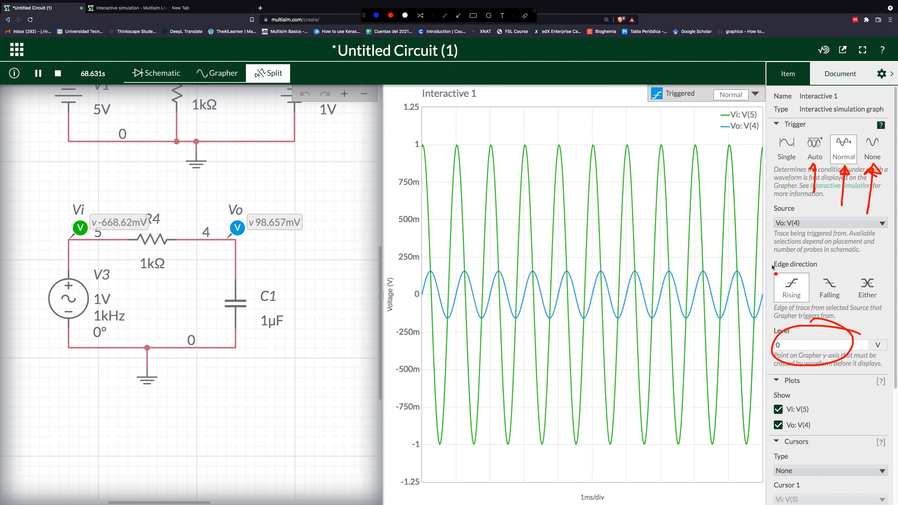
key("Escape")
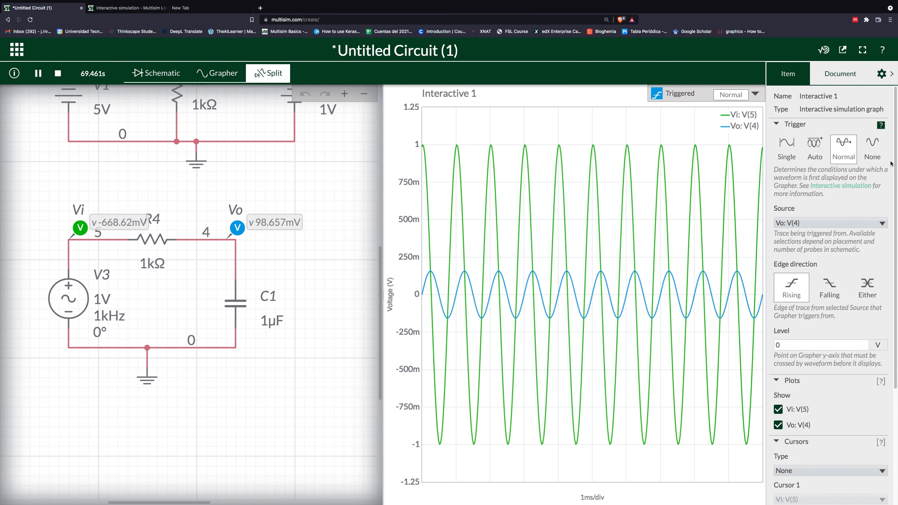
Set the graph's trigger mode to Auto and look through its plot, cursor and axes settings
left_click(873, 150)
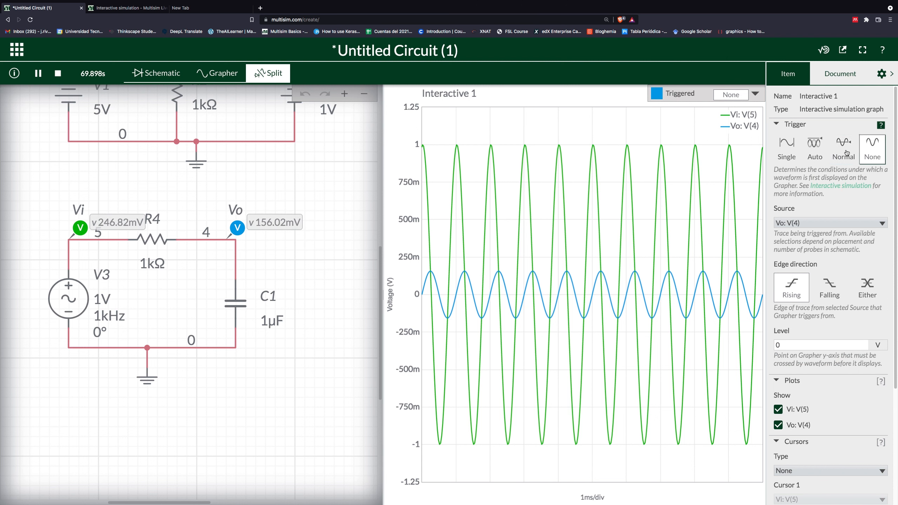
left_click(818, 151)
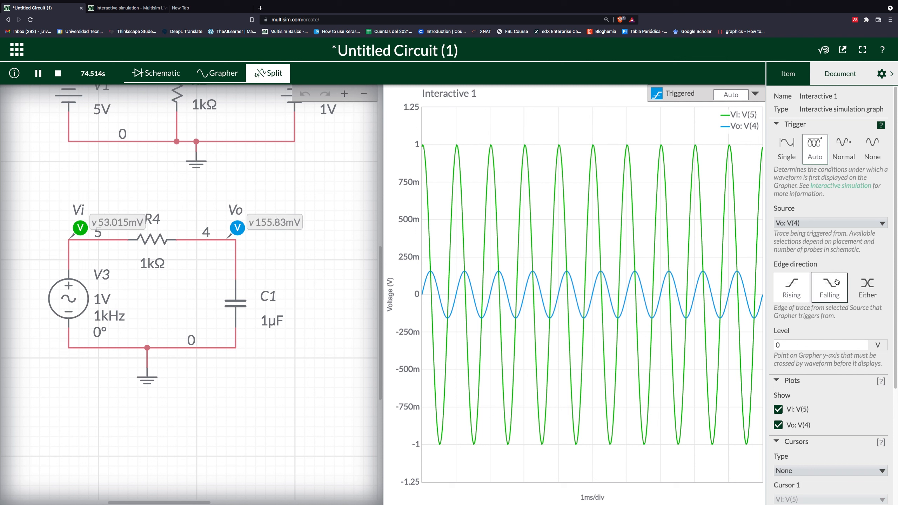
scroll(837, 279, "down", 1)
scroll(837, 279, "down", 1)
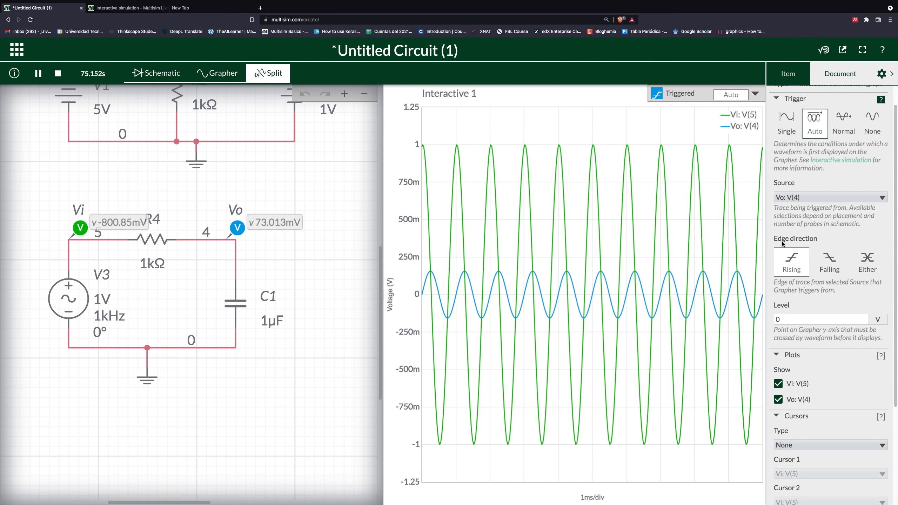
scroll(823, 313, "down", 5)
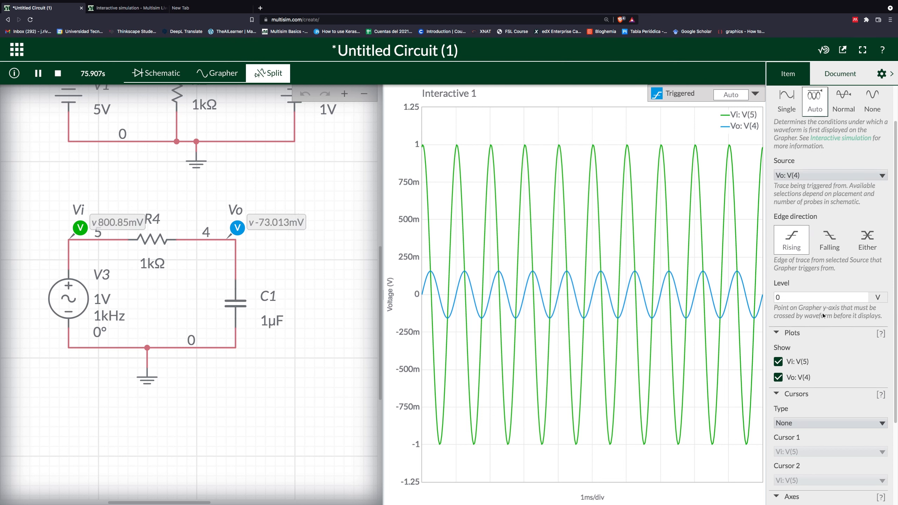
scroll(830, 316, "down", 3)
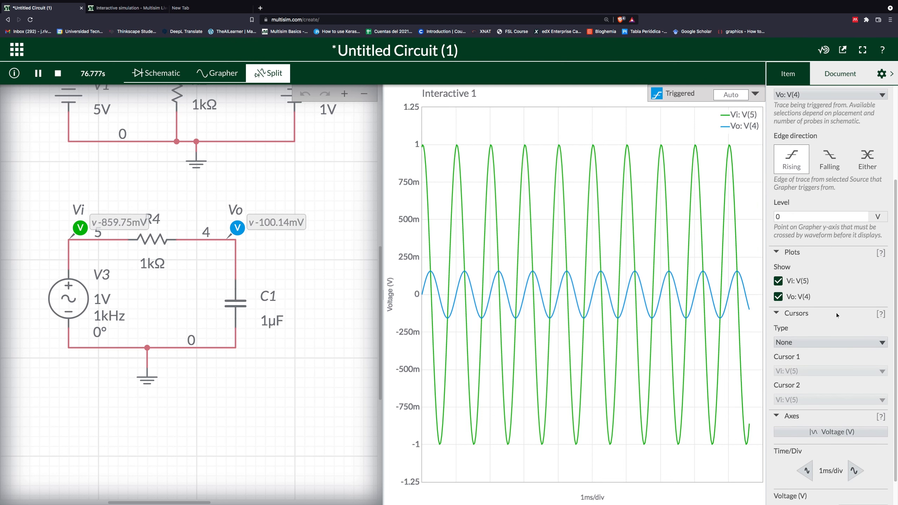
scroll(839, 311, "down", 1)
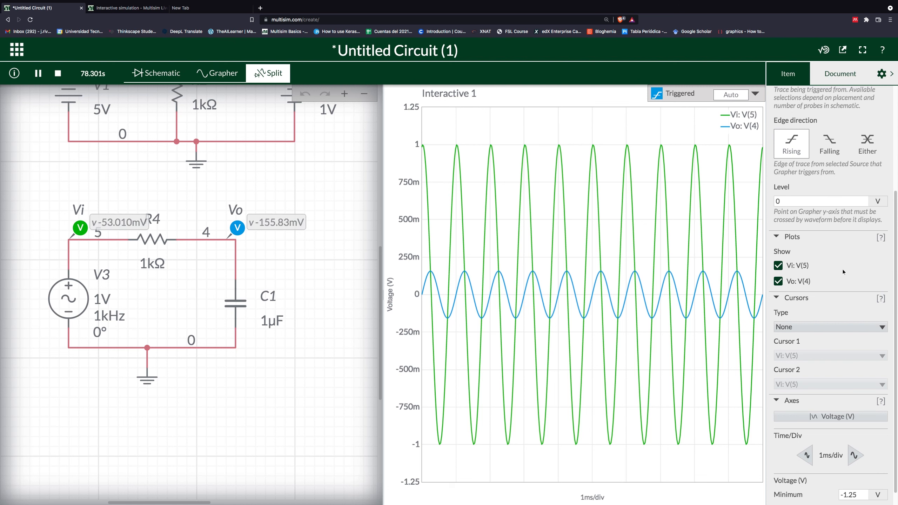
scroll(842, 269, "down", 2)
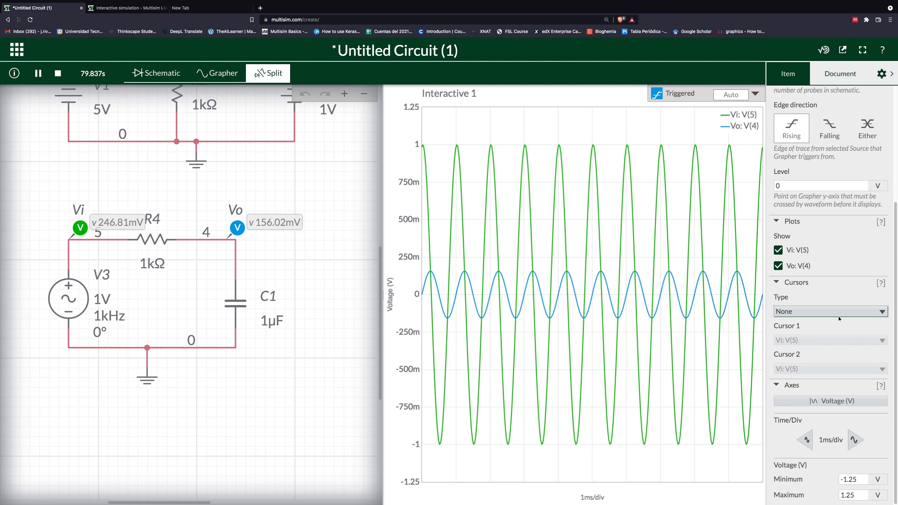
key("ctrl+a")
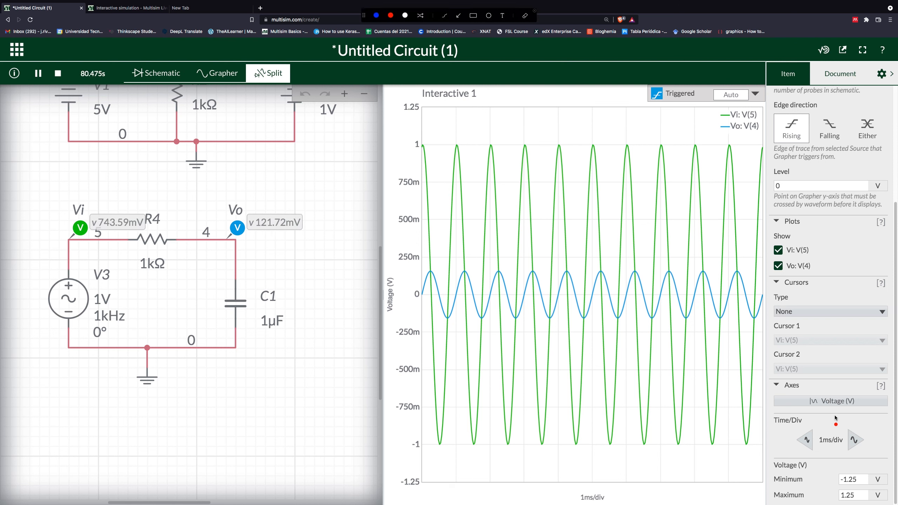
mouse_move(881, 411)
left_mouse_down()
mouse_move(794, 410)
mouse_move(772, 434)
mouse_move(782, 458)
mouse_move(881, 451)
mouse_move(878, 416)
left_mouse_up()
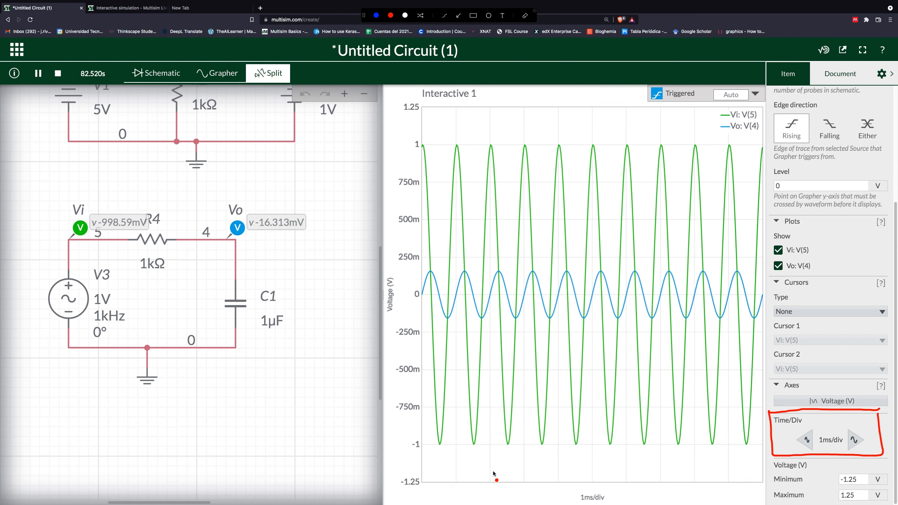
mouse_move(490, 458)
left_mouse_down()
mouse_move(490, 484)
mouse_move(525, 474)
mouse_move(525, 446)
mouse_move(500, 445)
mouse_move(493, 456)
left_mouse_up()
mouse_move(603, 484)
left_mouse_down()
mouse_move(585, 483)
mouse_move(578, 499)
mouse_move(616, 492)
mouse_move(599, 482)
left_mouse_up()
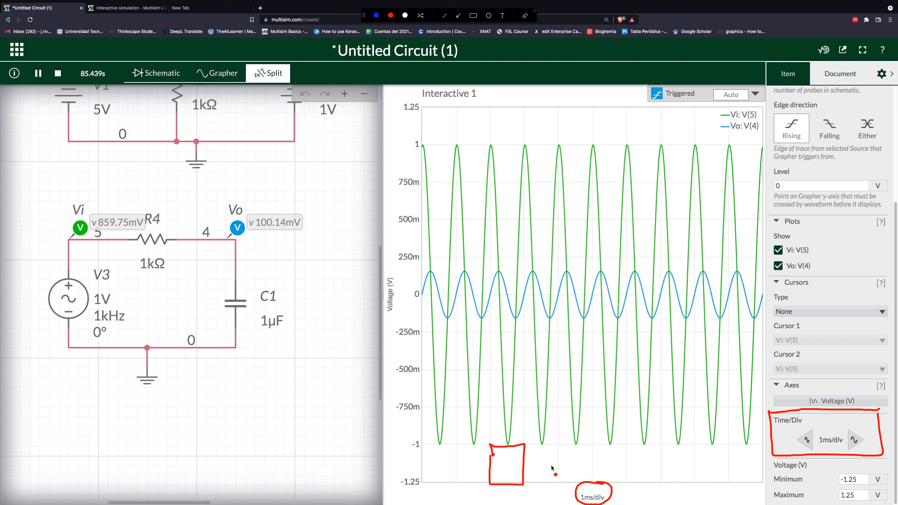
key("Escape")
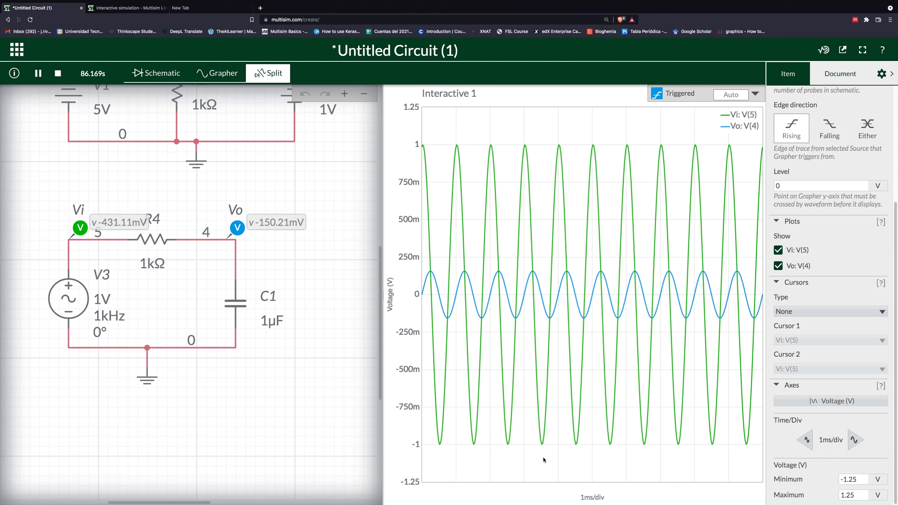
Set the graph's time scale to 200 µs/div and read the coordinates of two consecutive Vi peaks
left_click(807, 439)
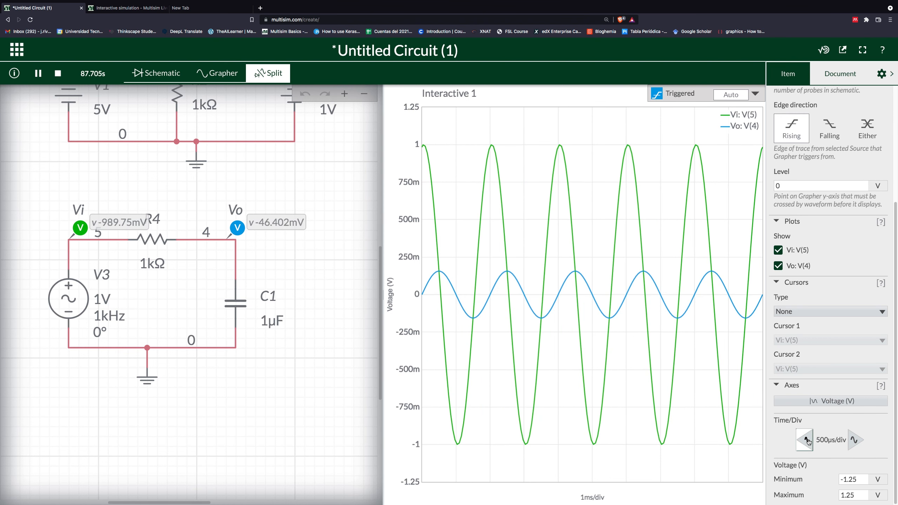
left_click(808, 440)
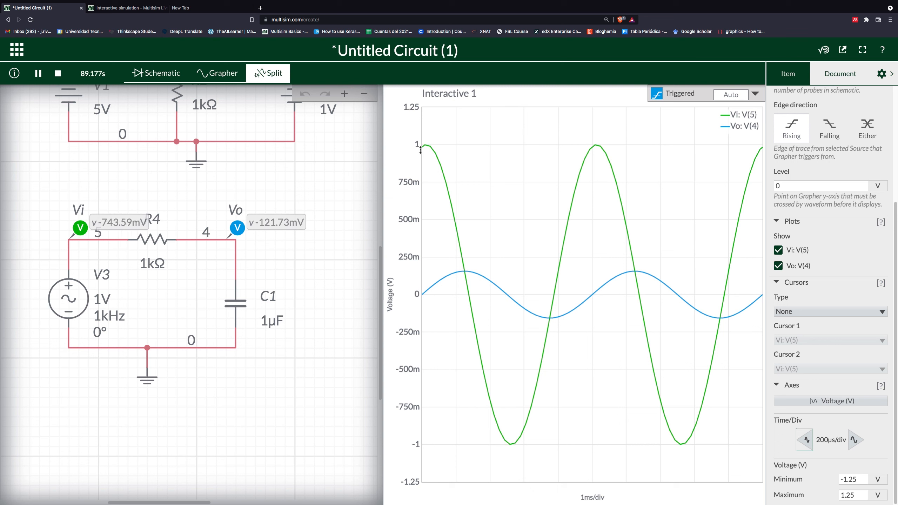
mouse_move(424, 147)
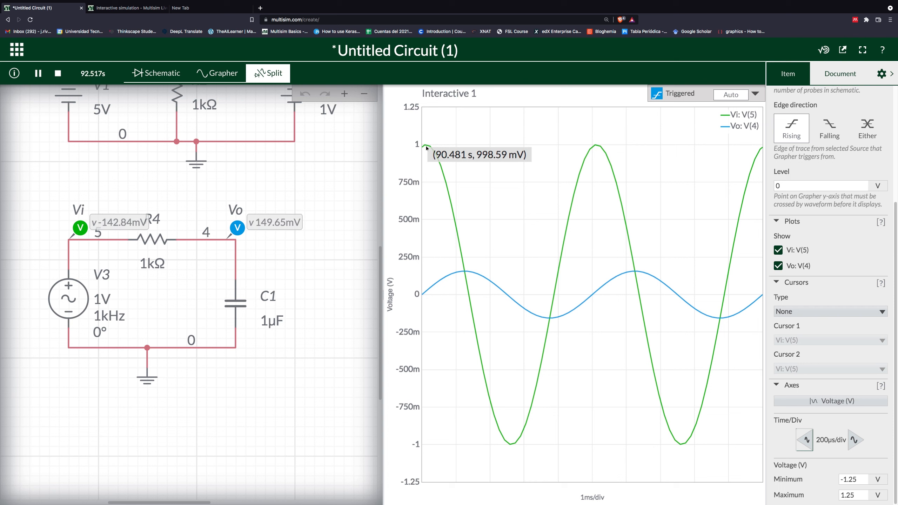
mouse_move(595, 148)
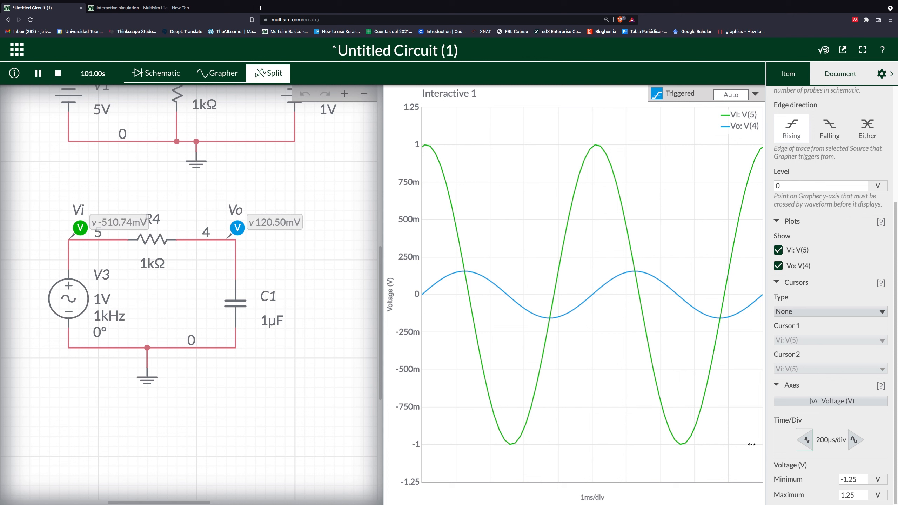
key("ctrl+a")
mouse_move(884, 456)
left_mouse_down()
mouse_move(765, 458)
mouse_move(768, 497)
mouse_move(880, 497)
mouse_move(879, 458)
left_mouse_up()
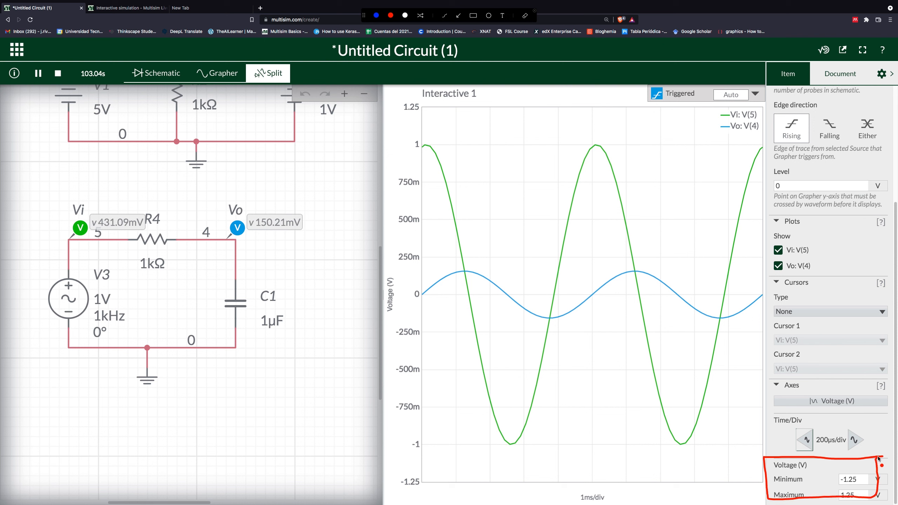
key("ctrl+a")
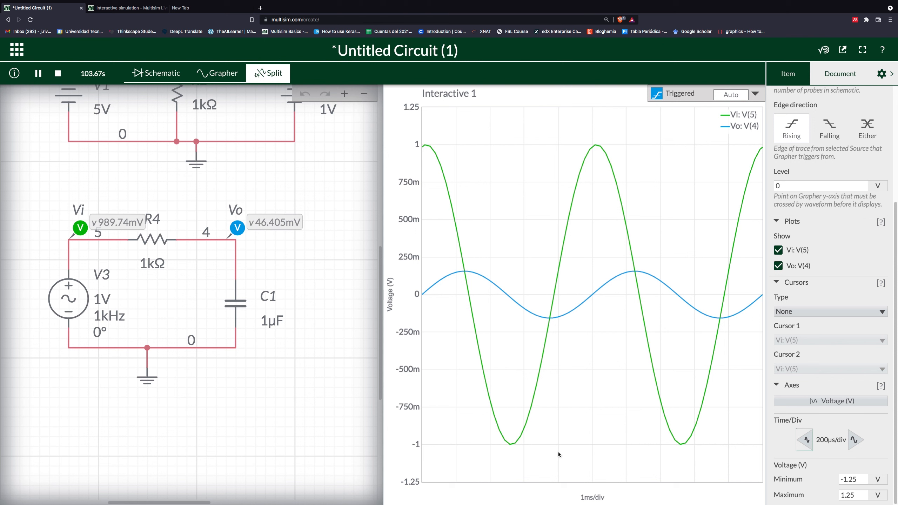
Try maximum limits of 1 V, 0.5 V and 10 V for the graph's voltage axis
left_click(858, 495)
left_click_drag(857, 495, 841, 495)
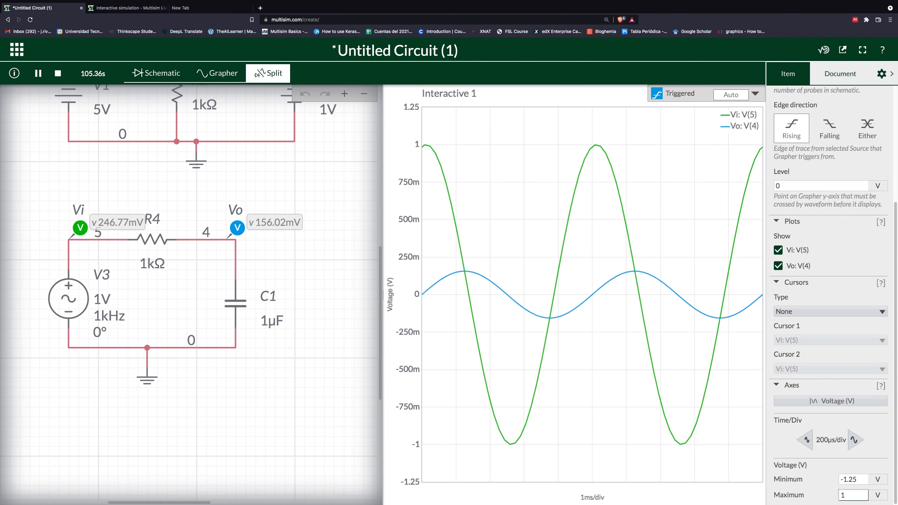
type("1")
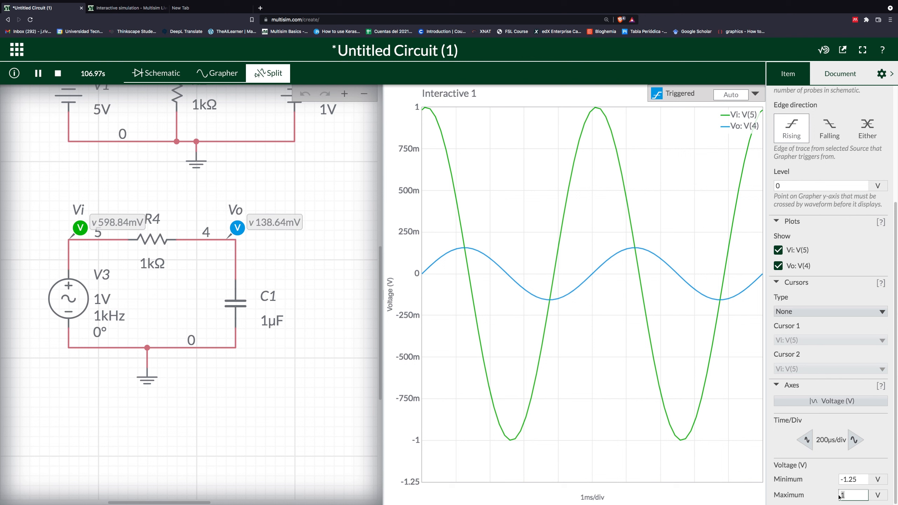
type("0.5")
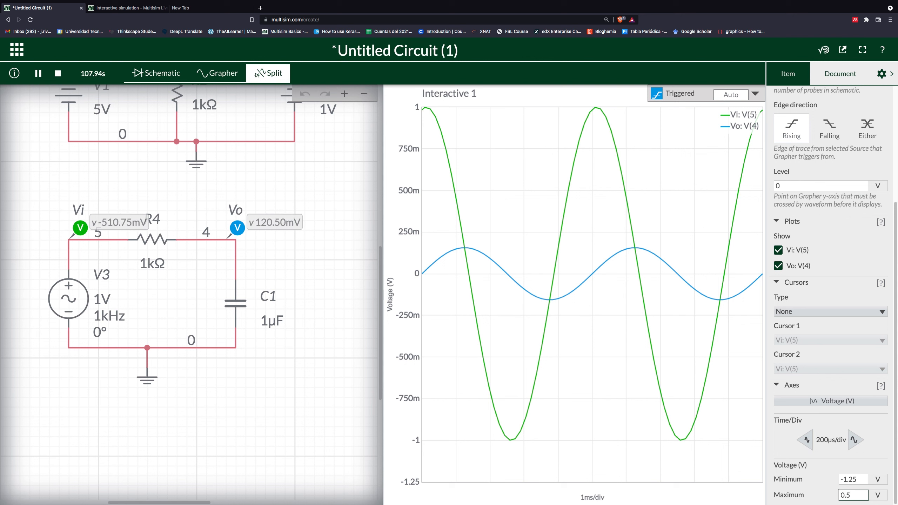
key("Return")
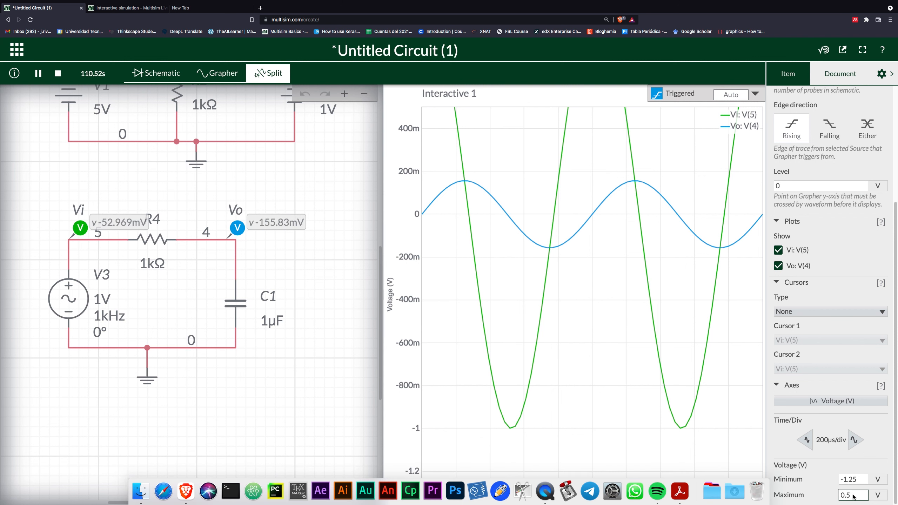
type("10")
key("Return")
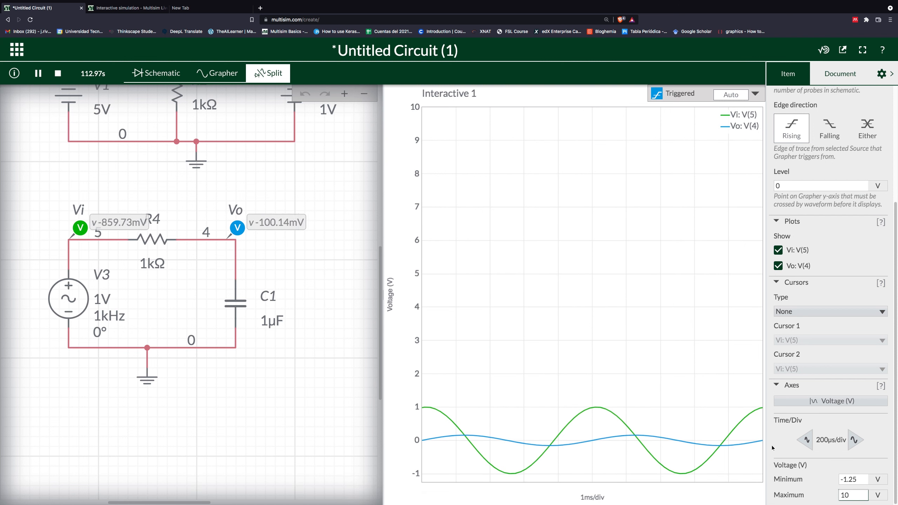
Set the voltage axis maximum to 1.25 V
left_click(845, 495)
type("1.25")
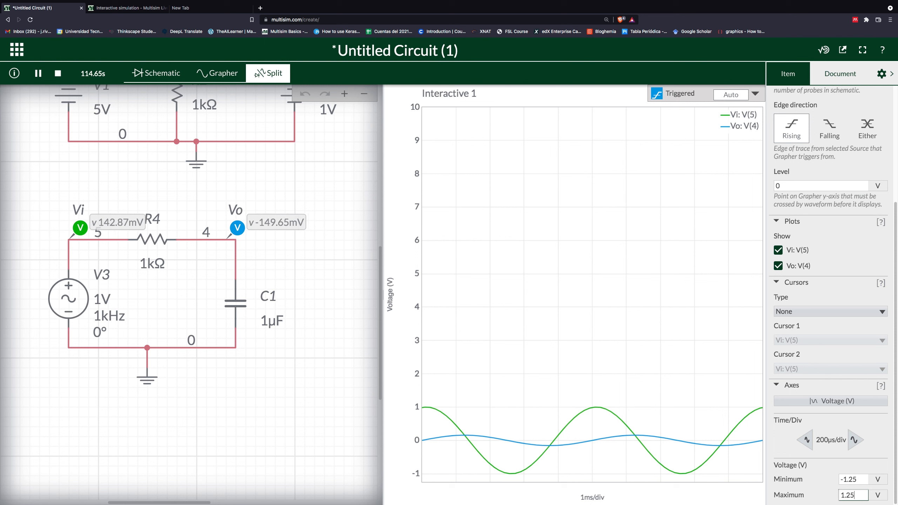
key("Return")
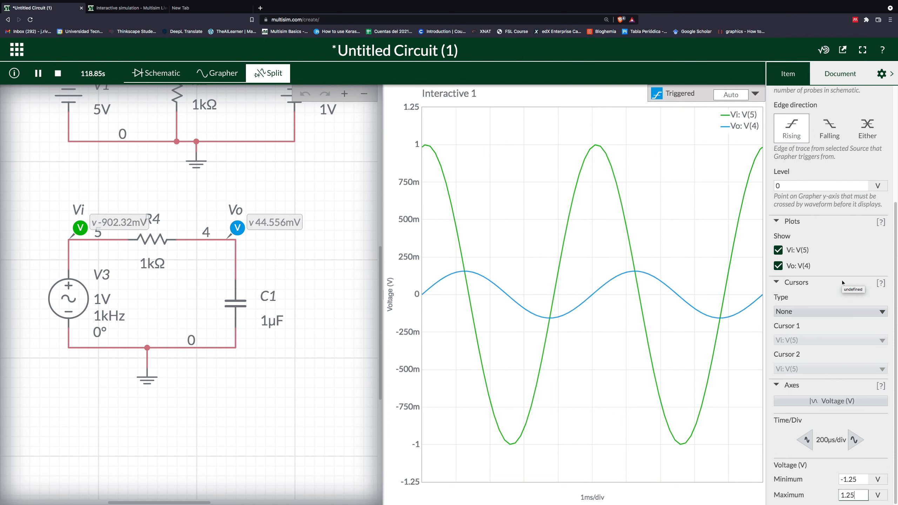
key("ctrl+a")
left_click_drag(837, 263, 835, 298)
left_click_drag(829, 297, 830, 302)
key("Escape")
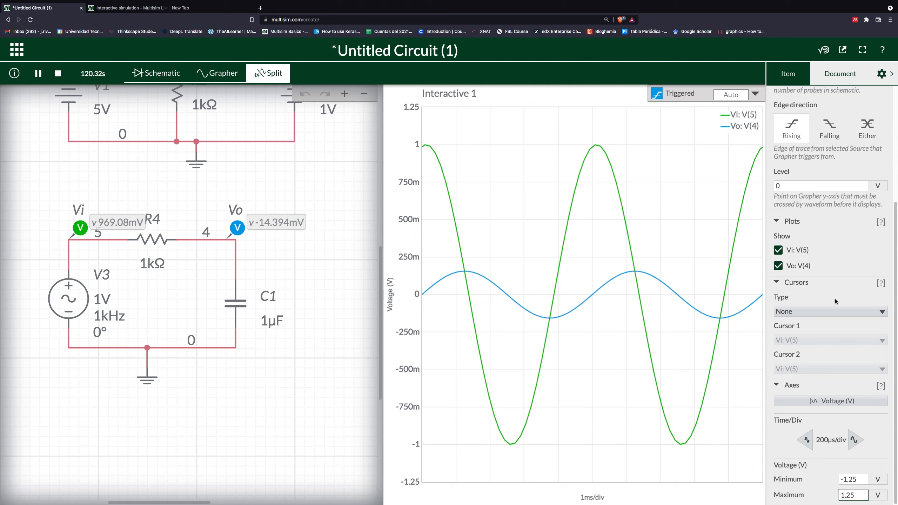
key("ctrl+a")
left_click_drag(469, 471, 711, 459)
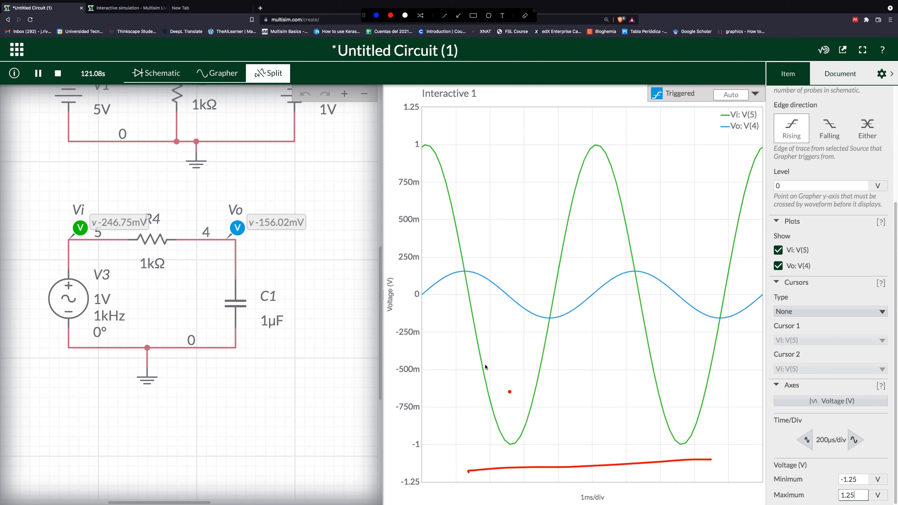
left_click_drag(413, 195, 412, 381)
key("Escape")
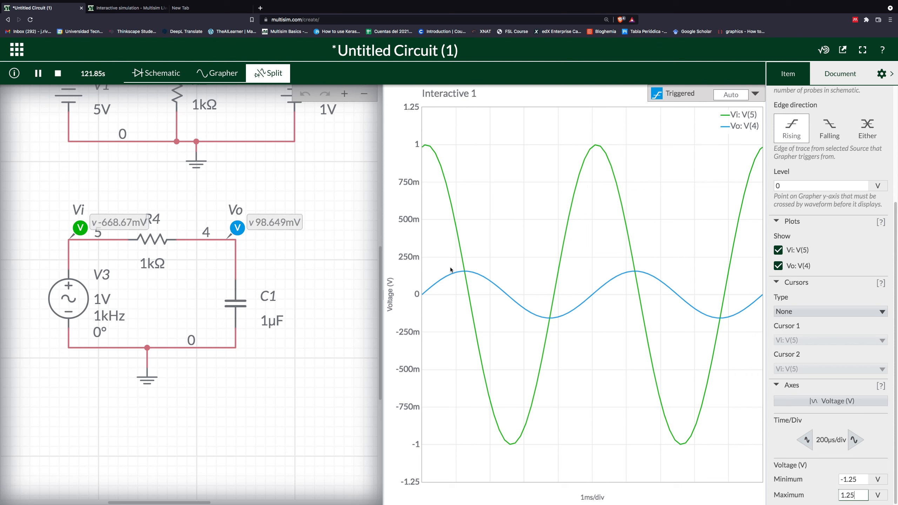
Enable X Axis cursors and place cursor C2 on the second Vi peak and cursor C1 on the first
left_click(881, 312)
left_click(873, 333)
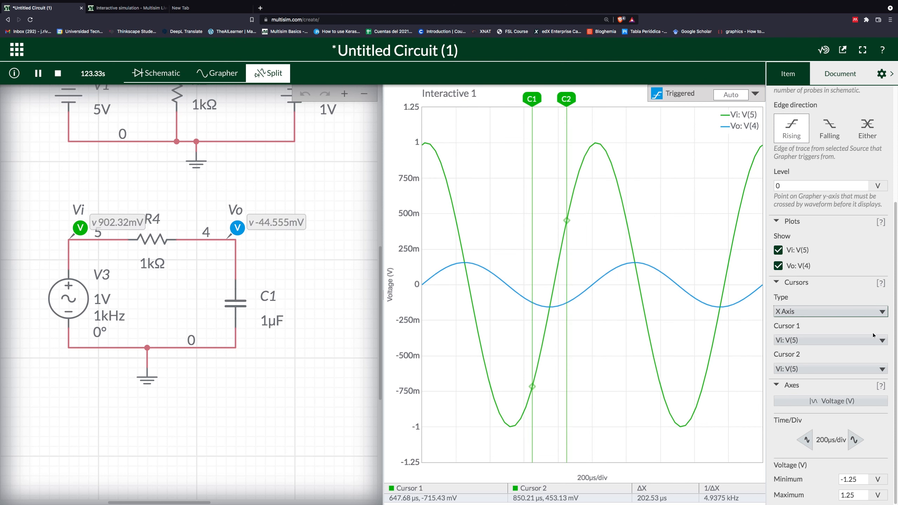
left_click_drag(566, 101, 596, 102)
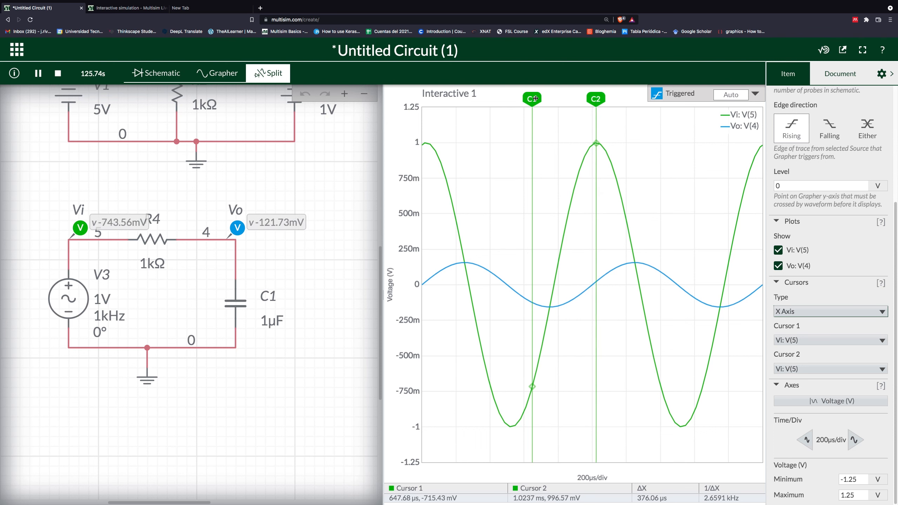
left_click_drag(535, 97, 427, 105)
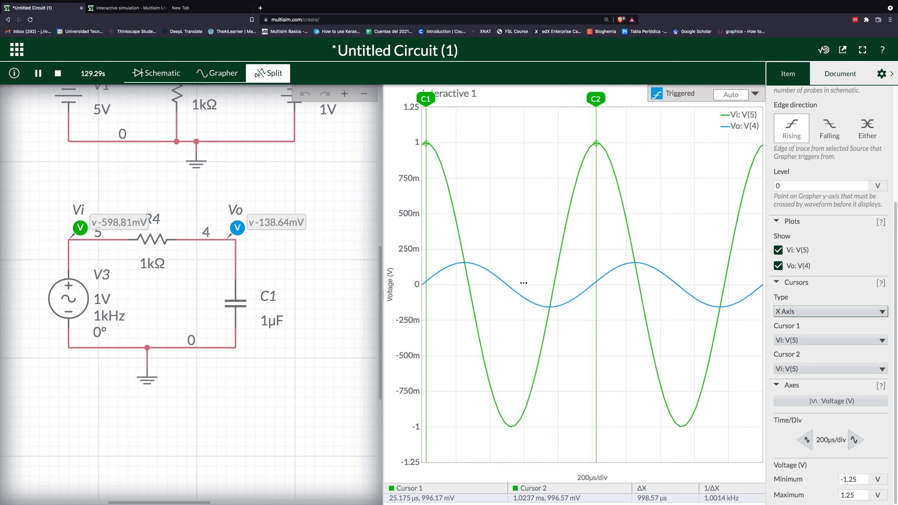
key("ctrl+a")
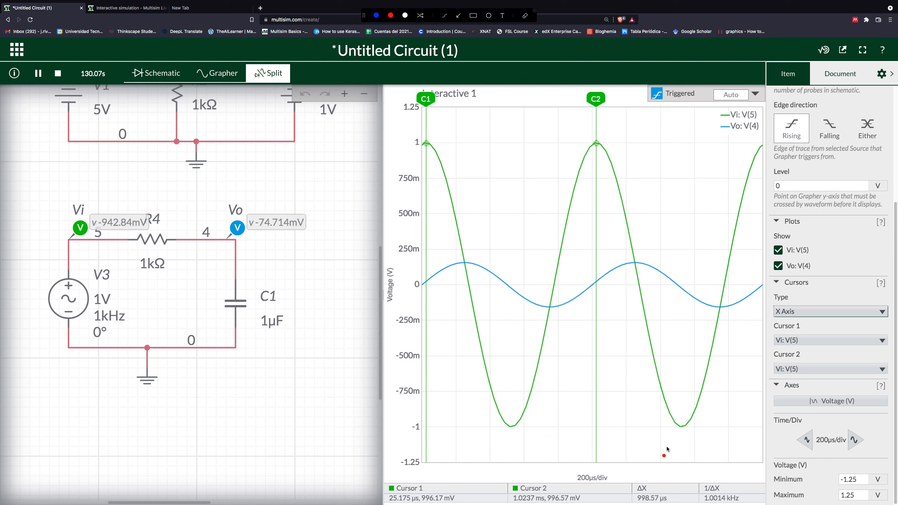
mouse_move(761, 463)
left_mouse_down()
mouse_move(407, 460)
mouse_move(383, 468)
mouse_move(378, 499)
left_mouse_up()
left_click_drag(762, 464, 764, 501)
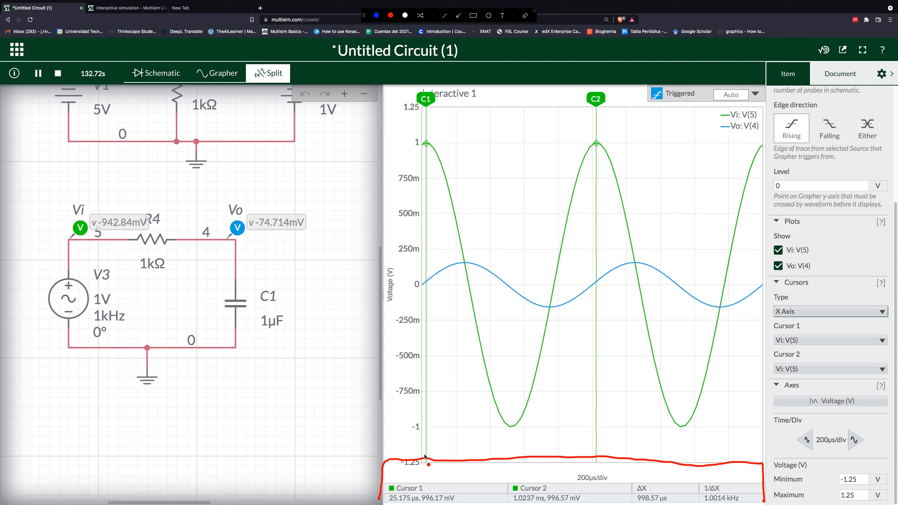
left_click_drag(413, 440, 426, 486)
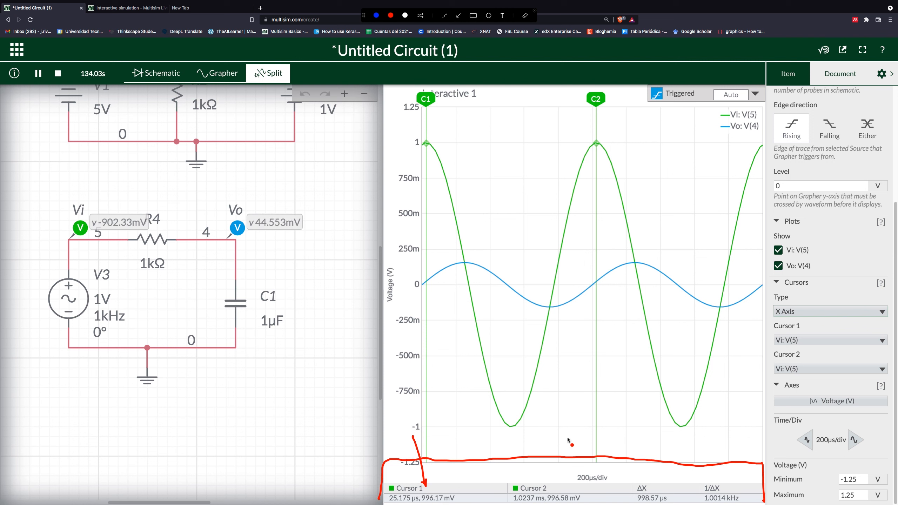
left_click_drag(549, 480, 570, 440)
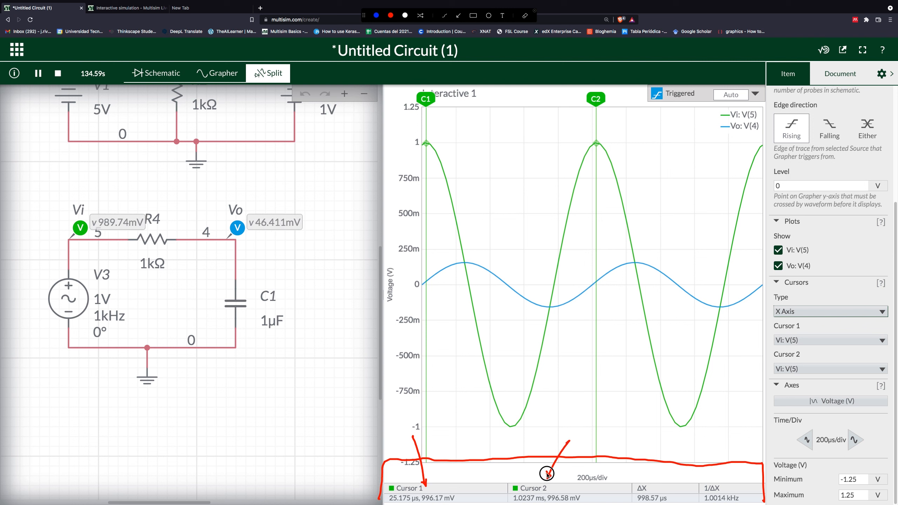
mouse_move(653, 480)
left_mouse_down()
mouse_move(647, 492)
mouse_move(637, 476)
mouse_move(634, 496)
mouse_move(645, 483)
left_mouse_up()
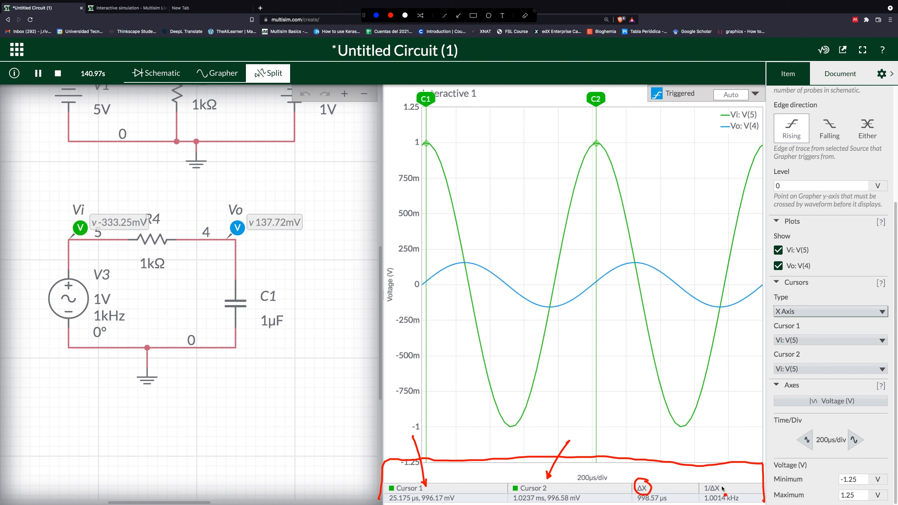
Read the 1/ΔX value between the two cursors placed on the Vi peaks
mouse_move(727, 482)
left_mouse_down()
mouse_move(704, 482)
mouse_move(702, 495)
mouse_move(745, 491)
mouse_move(743, 500)
left_mouse_up()
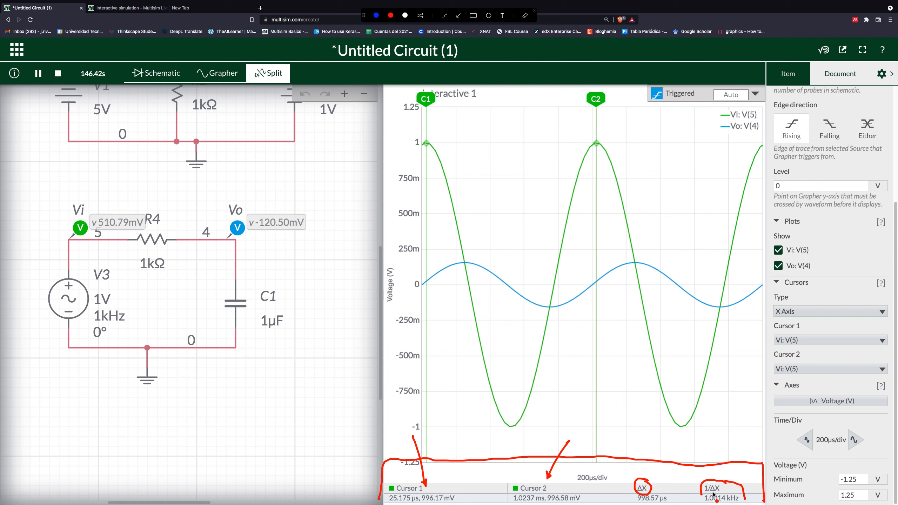
key("Escape")
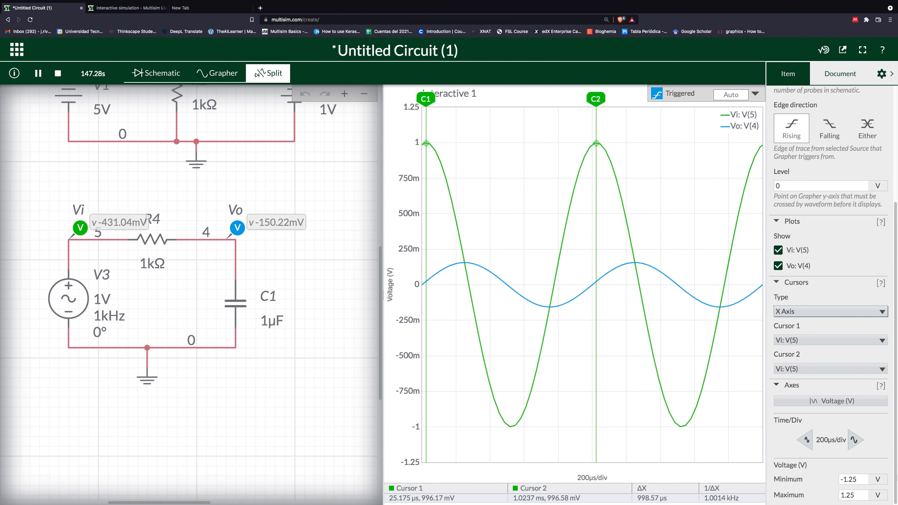
Switch the graph cursors to Y Axis and raise cursor C1 to about 589 mV
left_click(881, 314)
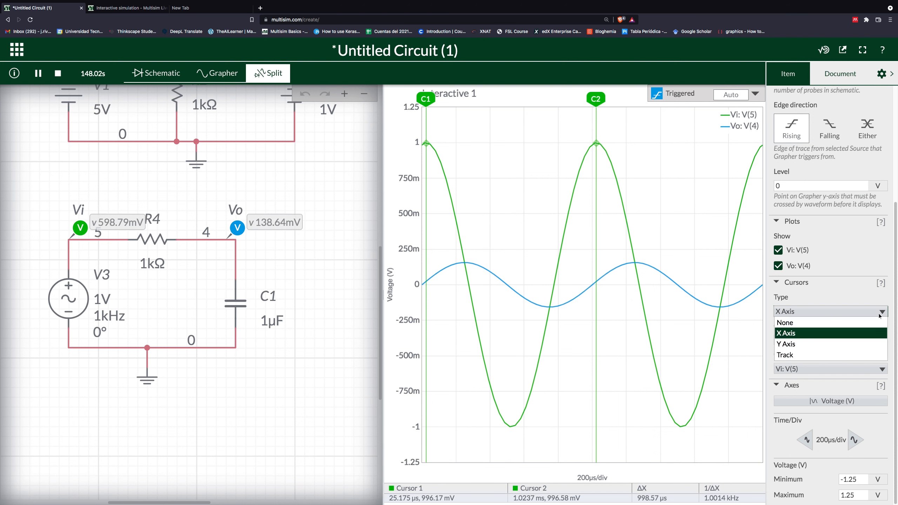
left_click(867, 347)
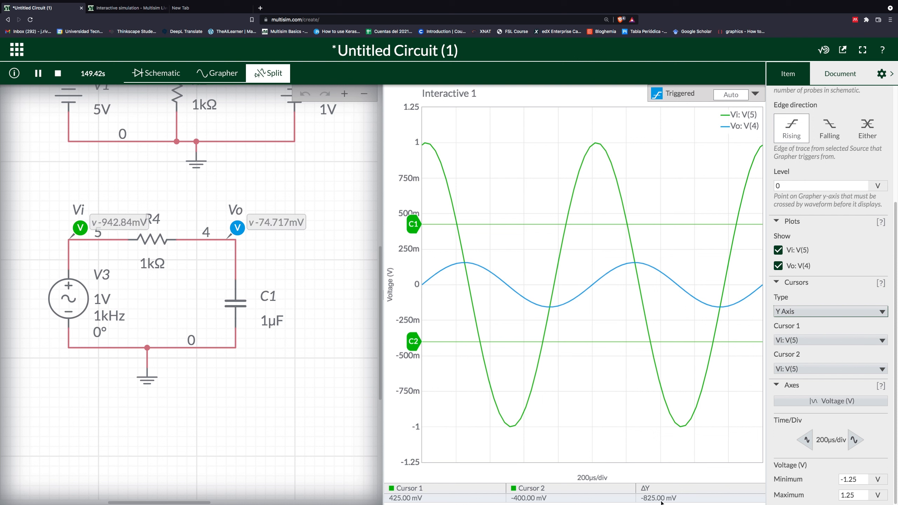
left_click_drag(413, 223, 417, 199)
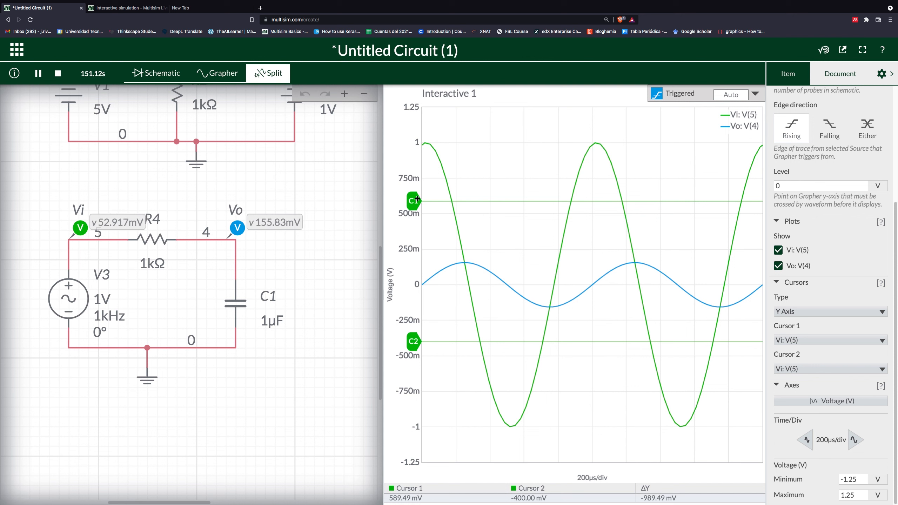
key("ctrl+a")
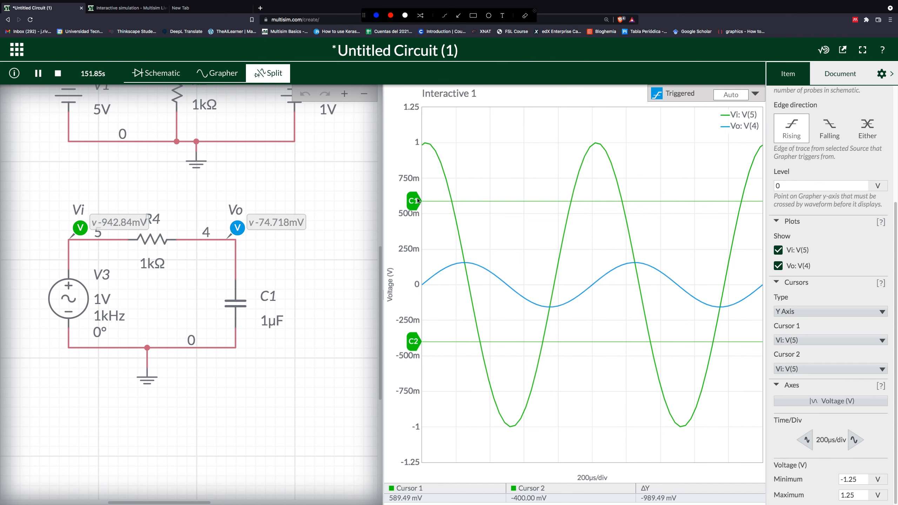
mouse_move(414, 150)
left_mouse_down()
mouse_move(400, 157)
mouse_move(417, 434)
mouse_move(422, 212)
left_mouse_up()
key("Escape")
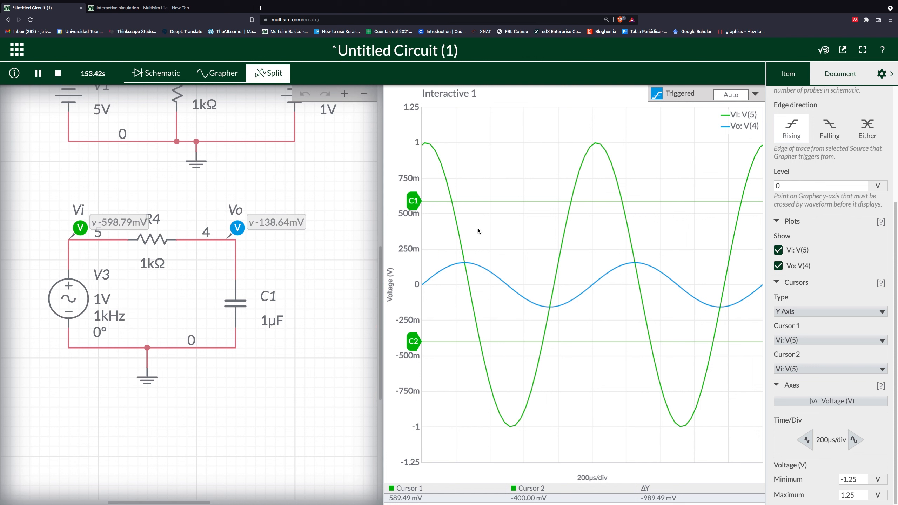
Switch the graph cursors to Track, move cursor C1 to about 594 µs and read the cursor values
left_click(813, 311)
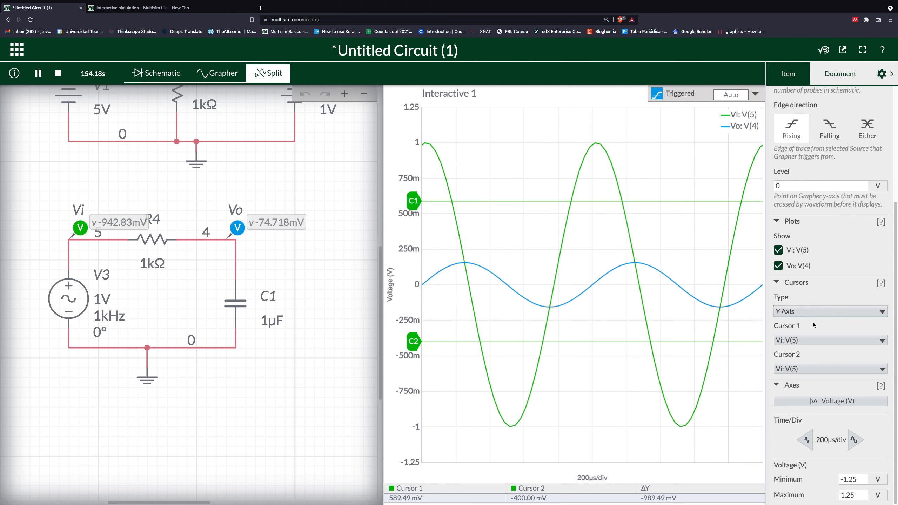
left_click(815, 311)
left_click(810, 353)
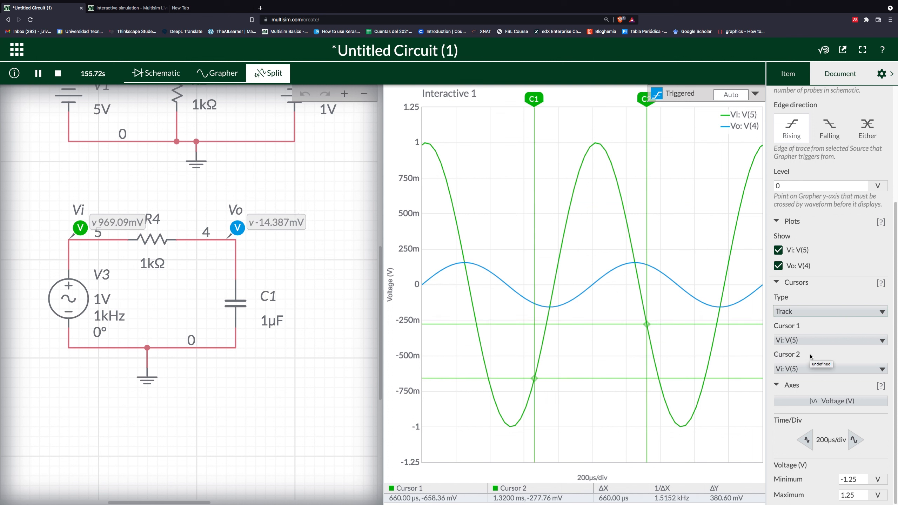
key("ctrl+a")
left_click_drag(536, 376, 536, 375)
left_click_drag(533, 119, 528, 378)
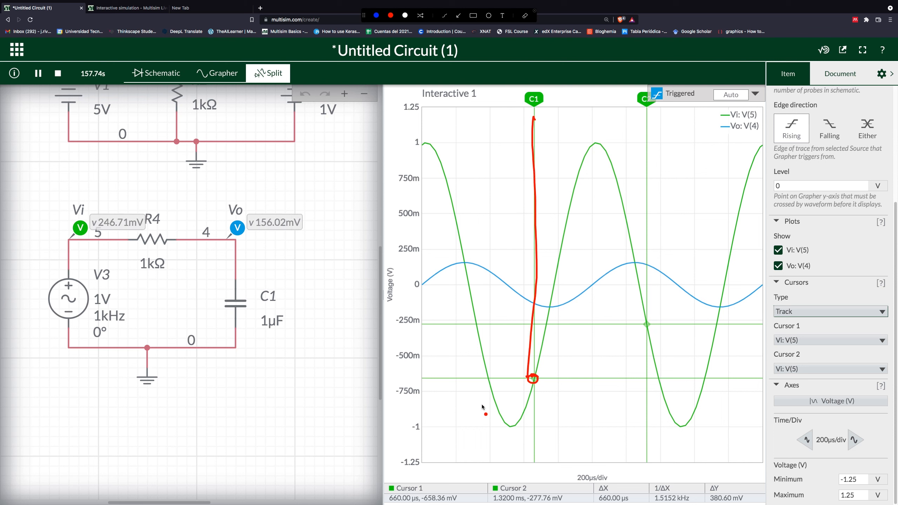
left_click_drag(418, 379, 550, 378)
key("Escape")
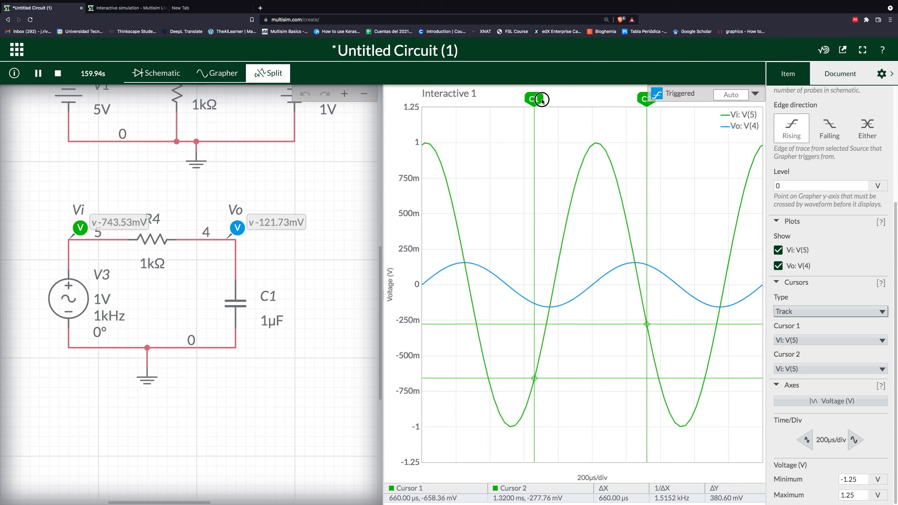
mouse_move(535, 101)
left_mouse_down()
mouse_move(565, 102)
mouse_move(523, 110)
left_mouse_up()
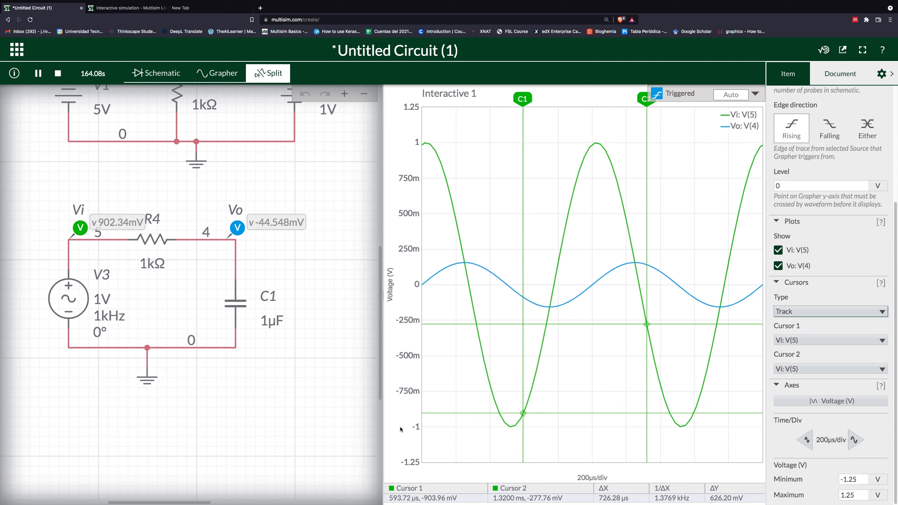
key("ctrl+a")
mouse_move(389, 465)
left_mouse_down()
mouse_move(389, 501)
mouse_move(511, 462)
mouse_move(705, 466)
mouse_move(751, 489)
mouse_move(751, 499)
left_mouse_up()
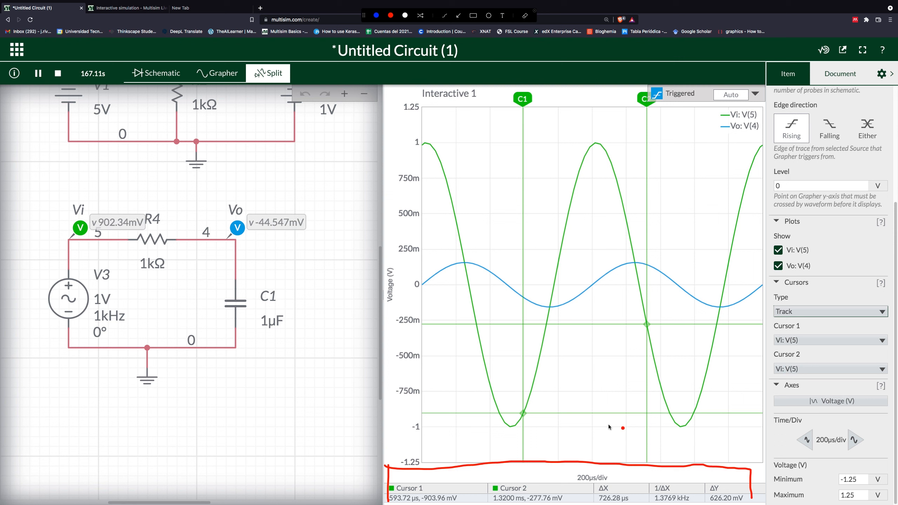
key("Escape")
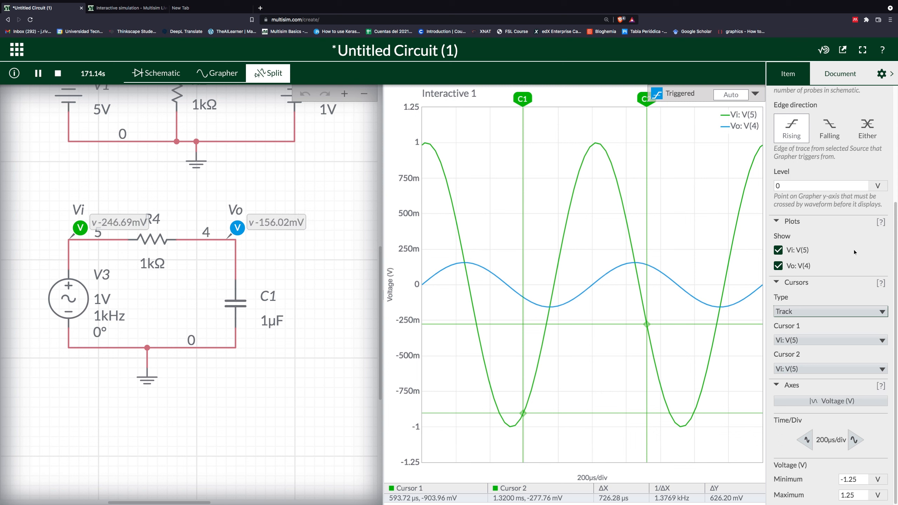
Hide the Vi: V(5) trace on the graph and show it again
left_click(778, 250)
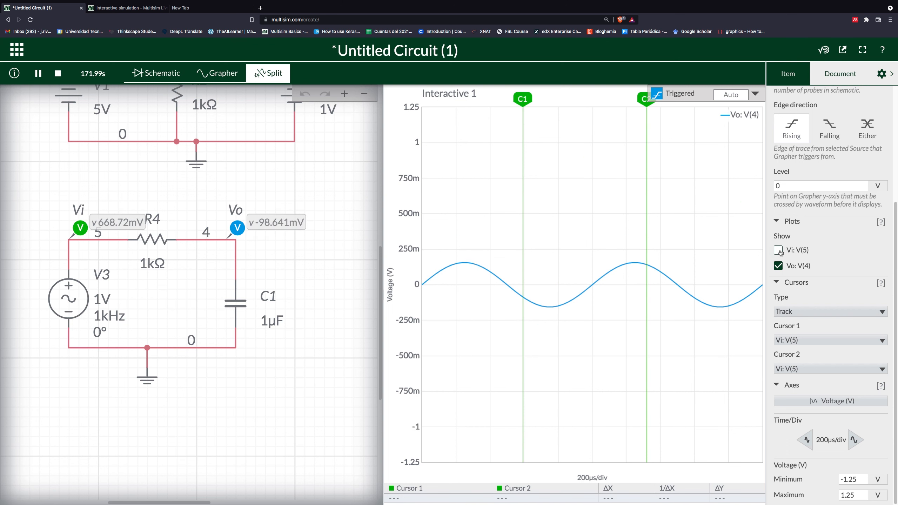
left_click(779, 252)
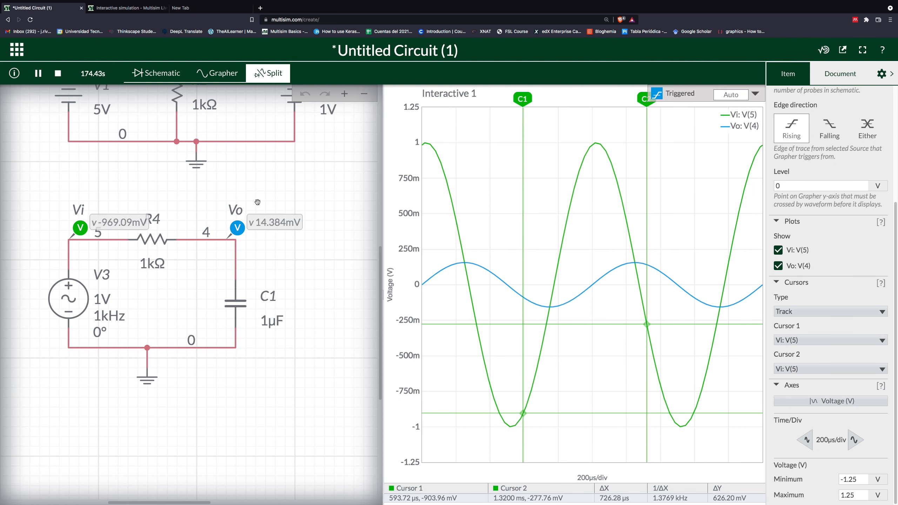
Stop the interactive simulation and change the circuit's simulation type to Transient
left_click(60, 75)
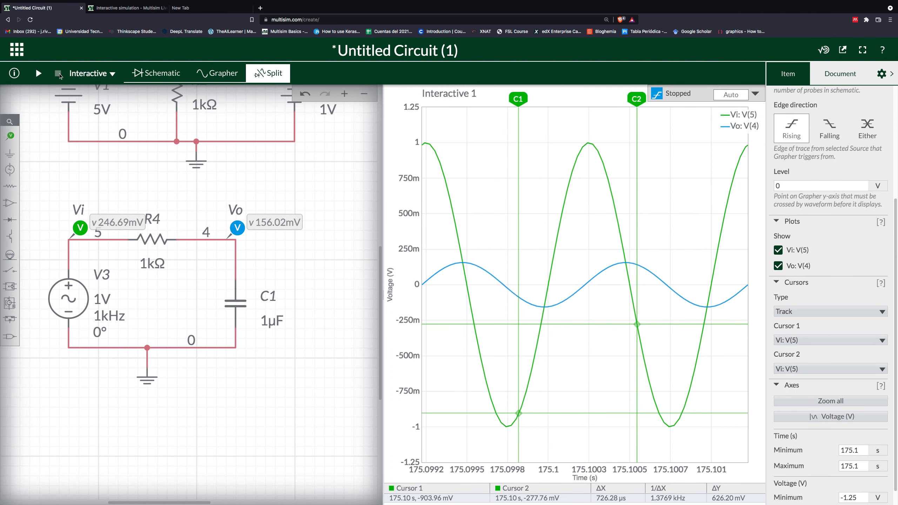
left_click(329, 293)
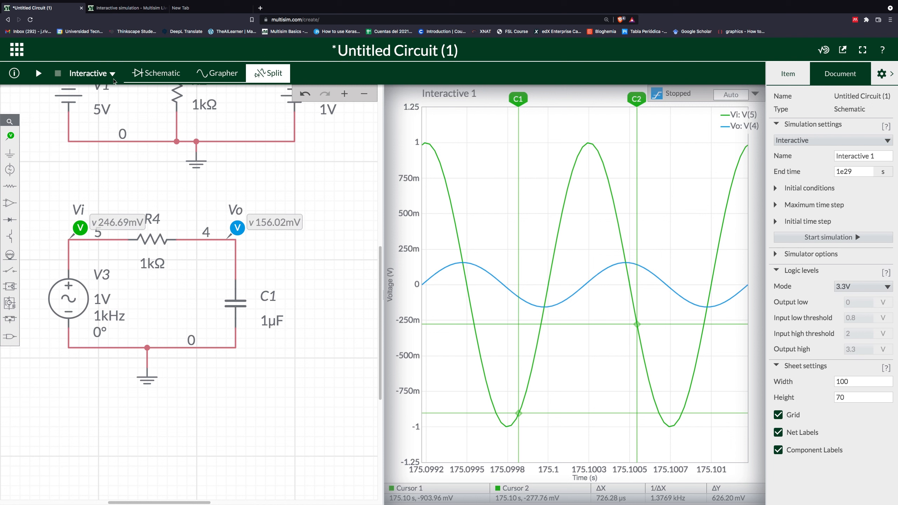
left_click(112, 75)
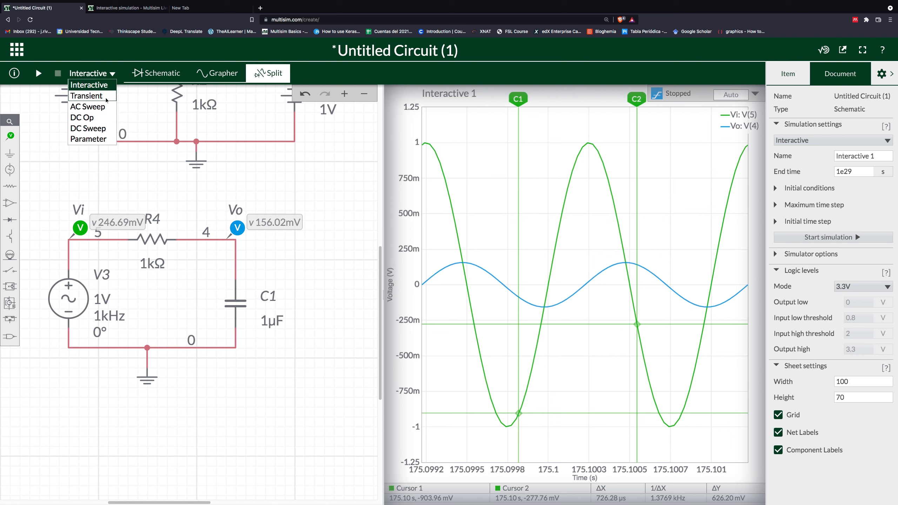
key("alt+a")
mouse_move(116, 85)
left_mouse_down()
mouse_move(74, 87)
mouse_move(83, 106)
mouse_move(117, 86)
left_mouse_up()
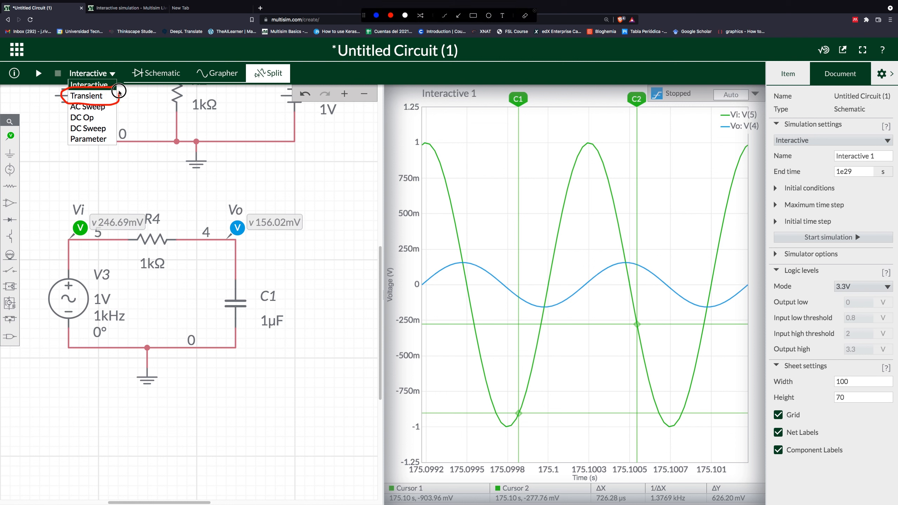
left_click_drag(69, 122, 33, 237)
mouse_move(53, 151)
left_mouse_down()
mouse_move(70, 126)
mouse_move(123, 161)
mouse_move(140, 215)
left_mouse_up()
left_click_drag(121, 134, 111, 116)
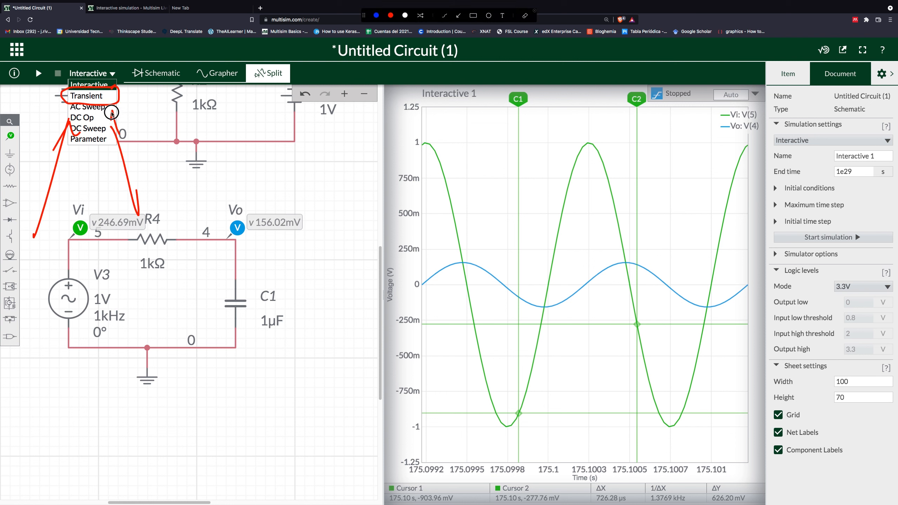
key("Escape")
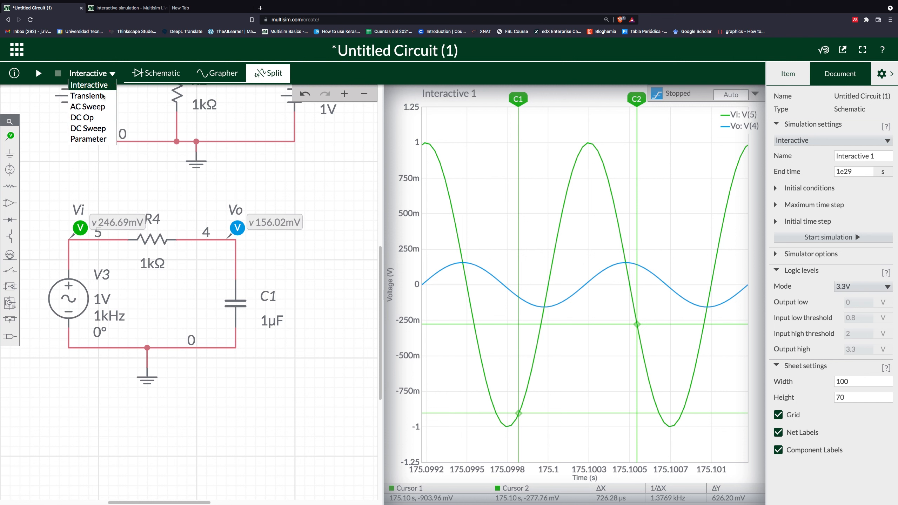
key("ctrl+a")
mouse_move(862, 107)
left_mouse_down()
mouse_move(753, 139)
mouse_move(856, 328)
mouse_move(845, 127)
left_mouse_up()
key("Escape")
left_click(105, 96)
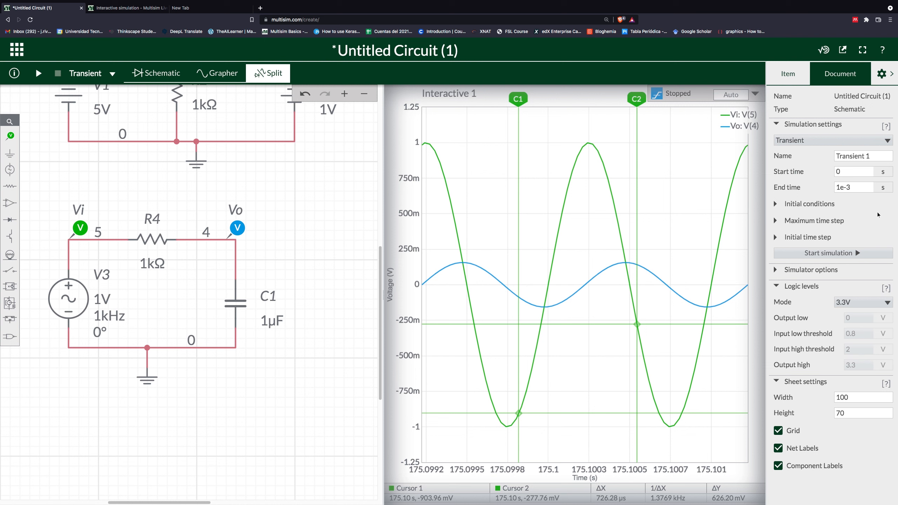
Examine the start time and end time of the transient simulation and how the end time is written in exponent notation
key("ctrl+alt+a")
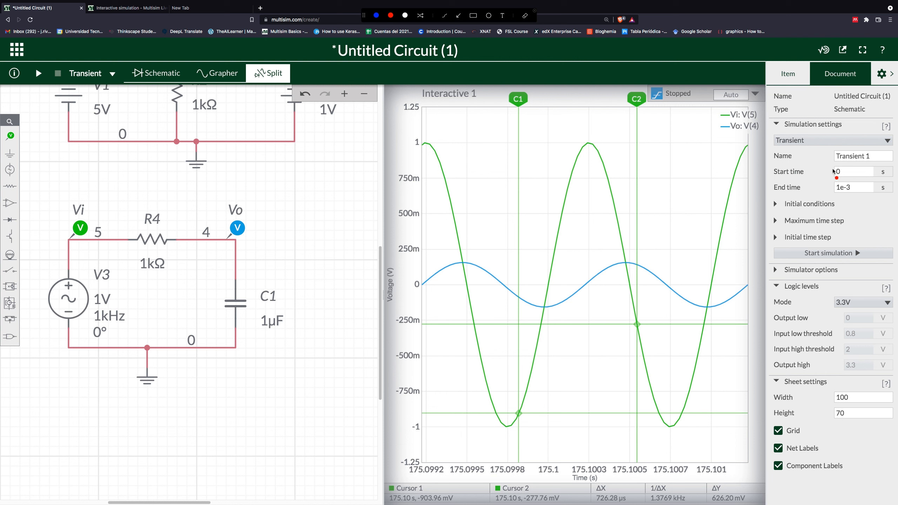
left_click_drag(862, 191, 864, 224)
left_click_drag(859, 195, 865, 195)
left_click_drag(849, 229, 850, 246)
left_click_drag(855, 239, 868, 245)
left_click_drag(883, 238, 873, 244)
key("Escape")
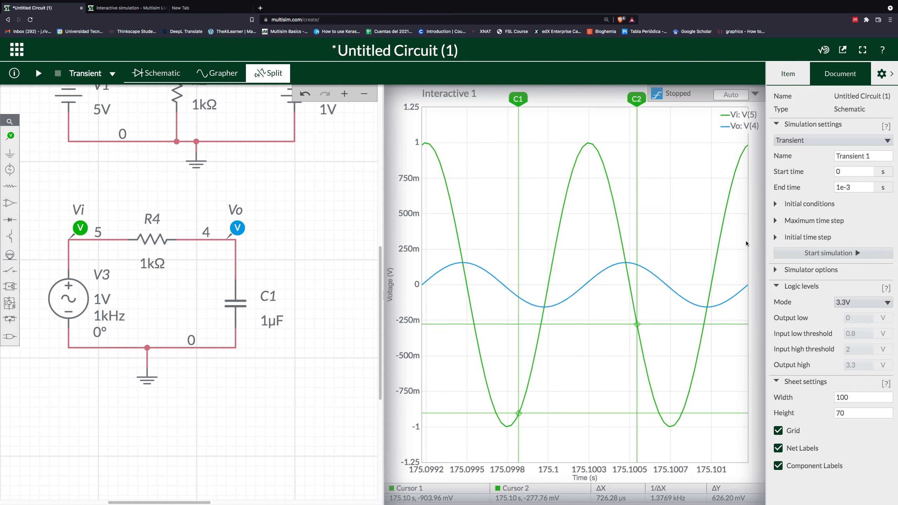
Set the transient simulation's initial conditions to Determine automatically and expand the maximum time step settings
left_click(776, 204)
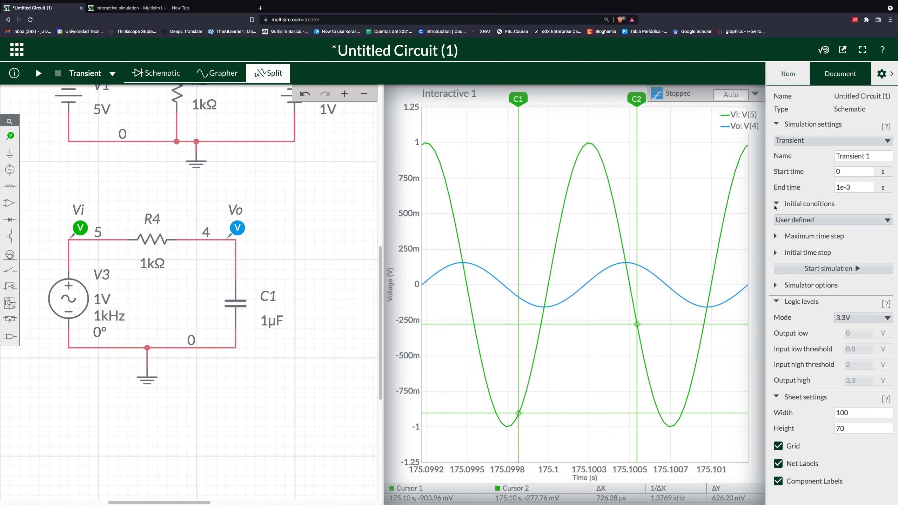
left_click(807, 225)
left_click(810, 235)
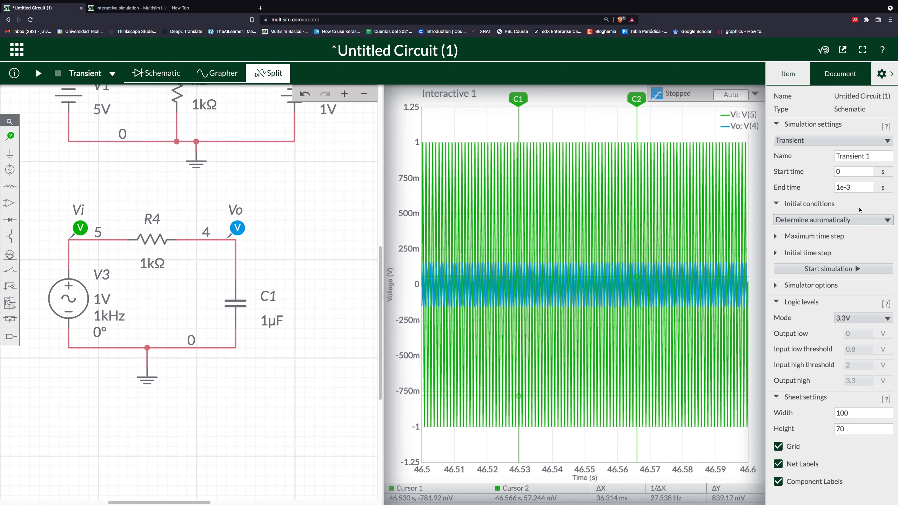
left_click(776, 237)
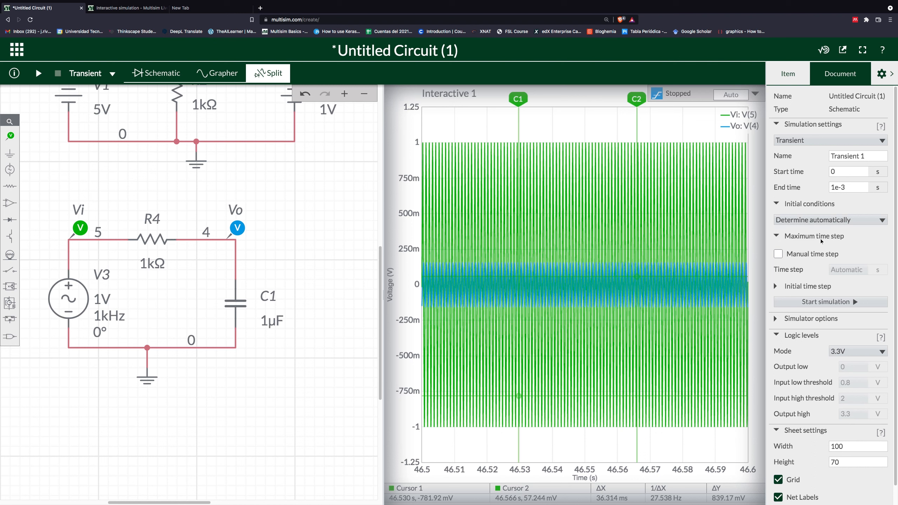
Run the transient simulation and examine the resulting Vi and Vo graph
key("ctrl+a")
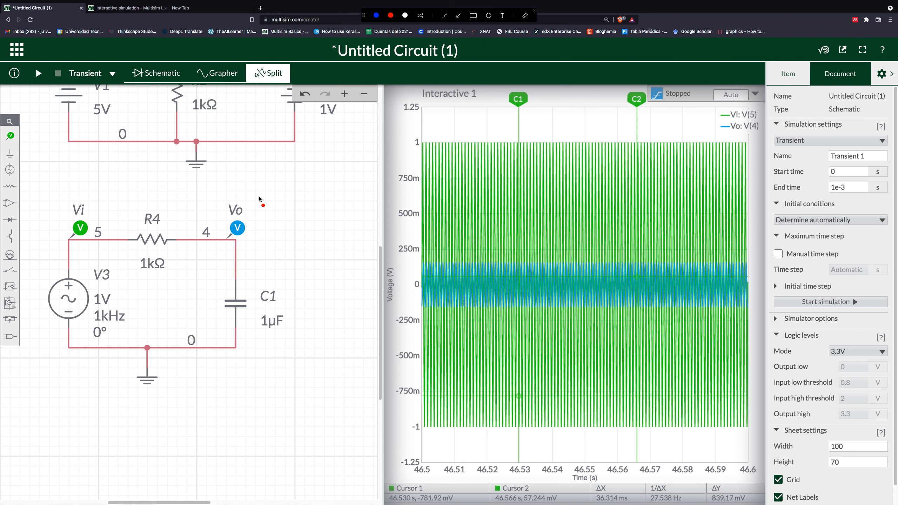
key("Escape")
left_click(39, 73)
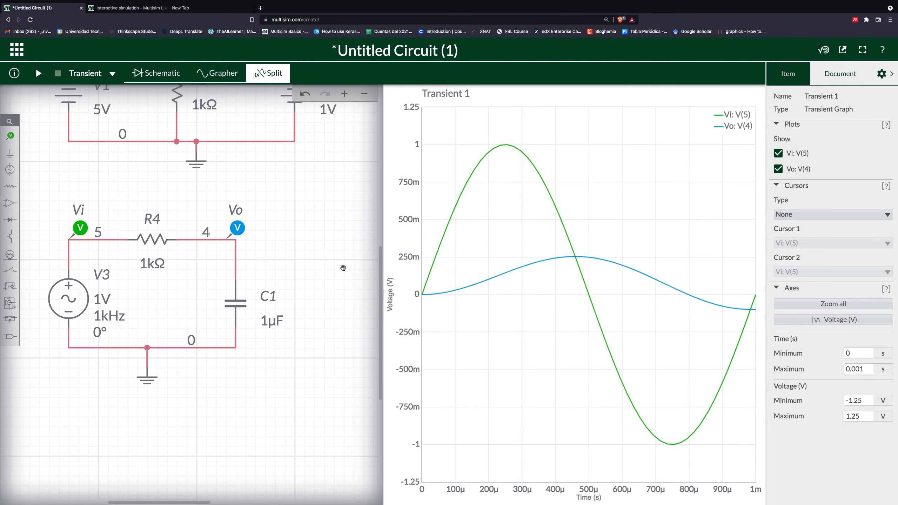
key("ctrl+a")
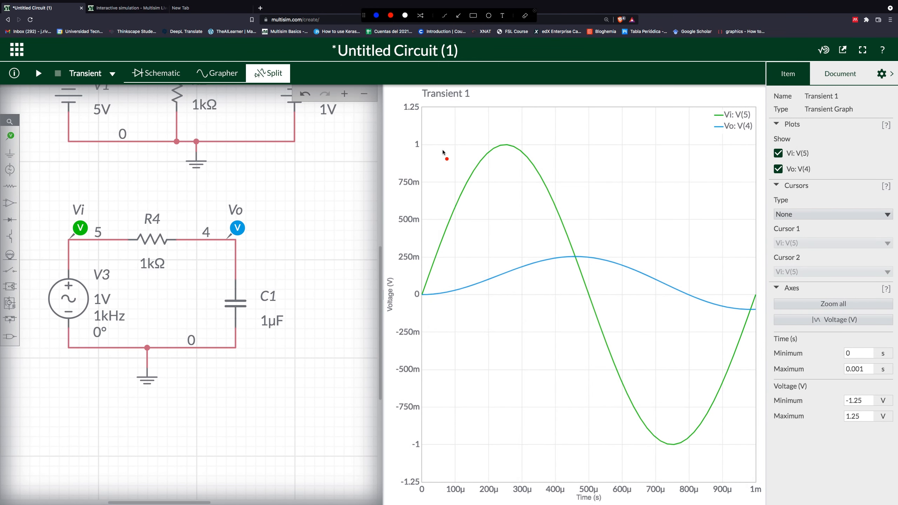
mouse_move(418, 138)
left_mouse_down()
mouse_move(418, 434)
mouse_move(462, 482)
mouse_move(722, 485)
mouse_move(753, 419)
mouse_move(756, 197)
mouse_move(711, 103)
mouse_move(409, 97)
mouse_move(407, 131)
left_mouse_up()
key("Escape")
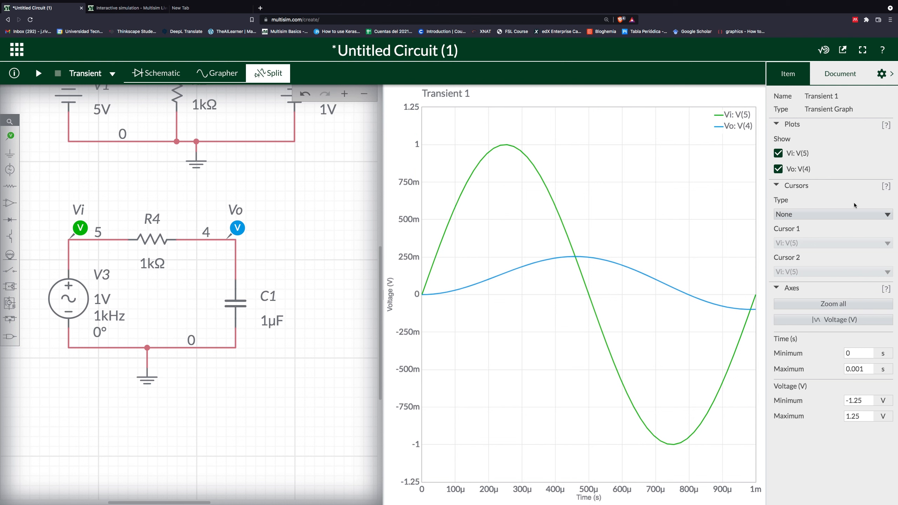
Enable X Axis cursors on the transient graph and open the list of cursor types again
left_click(858, 213)
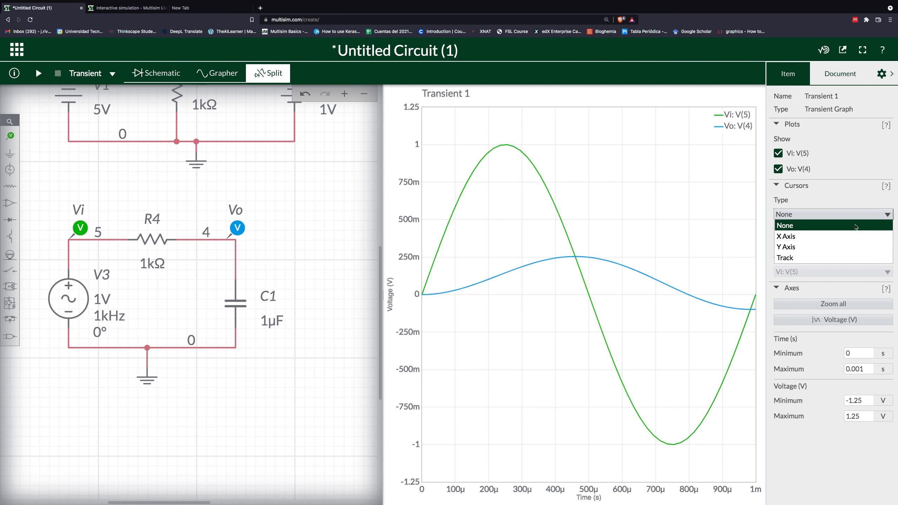
left_click(854, 236)
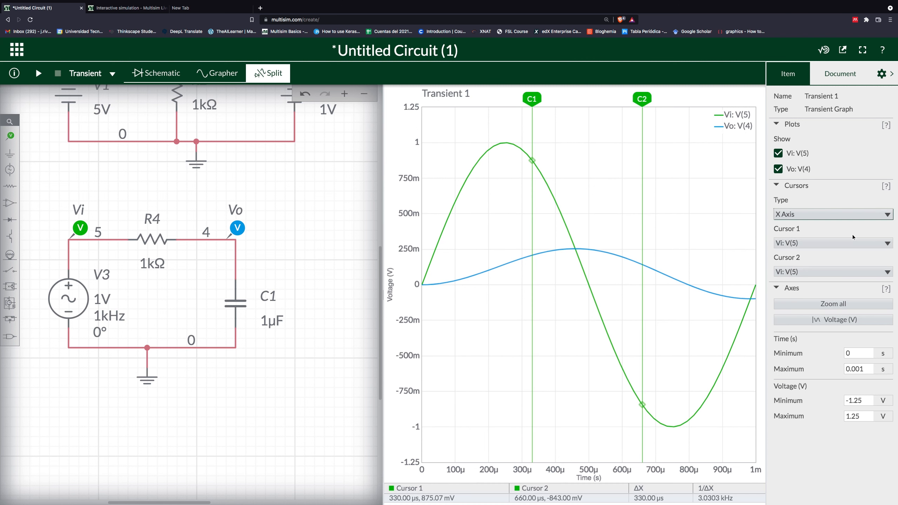
left_click(858, 218)
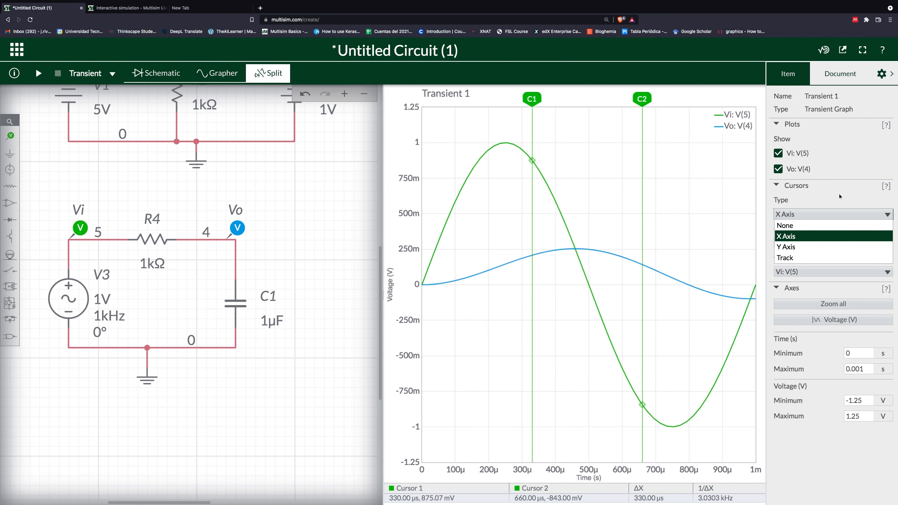
Set the transient graph's cursor type to None and bring up the schematic's simulation settings
left_click(826, 223)
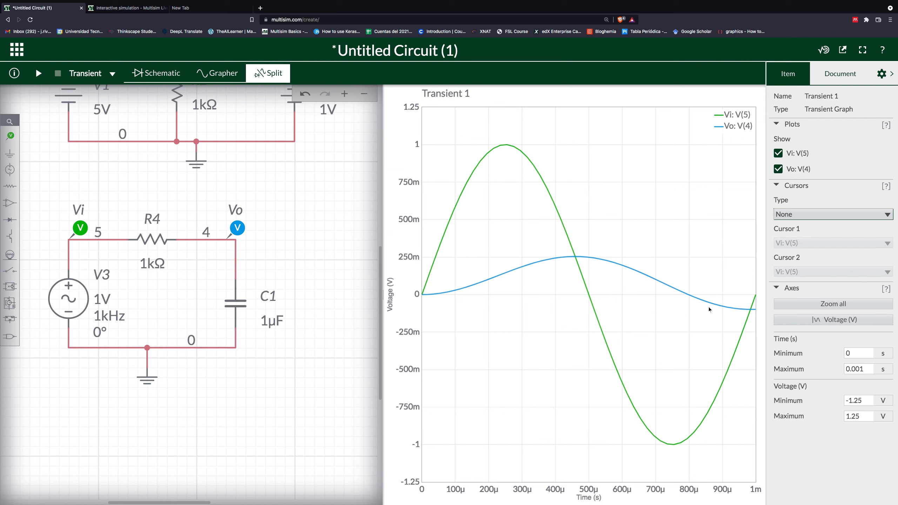
left_click(336, 221)
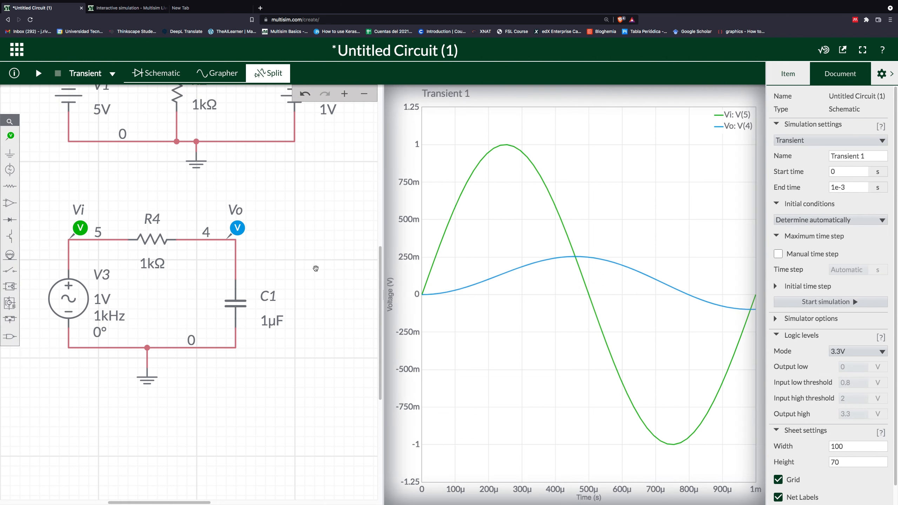
Examine capacitor C1 in the RC circuit as the component that can hold an initial condition
key("ctrl+a")
mouse_move(270, 263)
left_mouse_down()
mouse_move(209, 271)
mouse_move(312, 216)
left_mouse_up()
left_click_drag(282, 244, 281, 258)
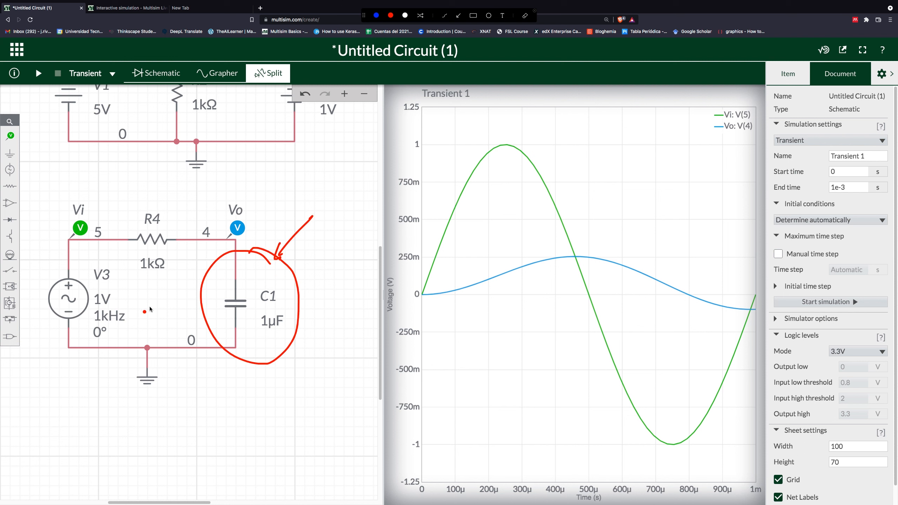
left_click_drag(224, 438, 244, 380)
left_click_drag(304, 417, 290, 365)
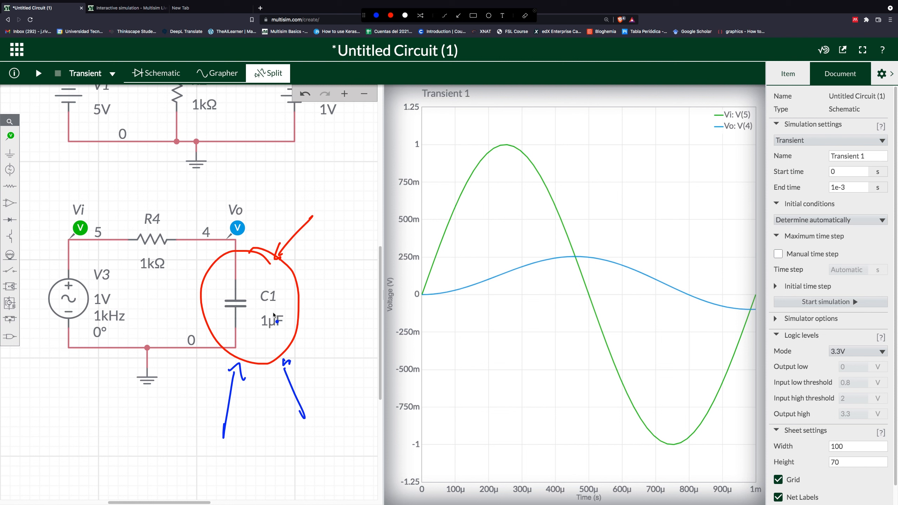
key("Escape")
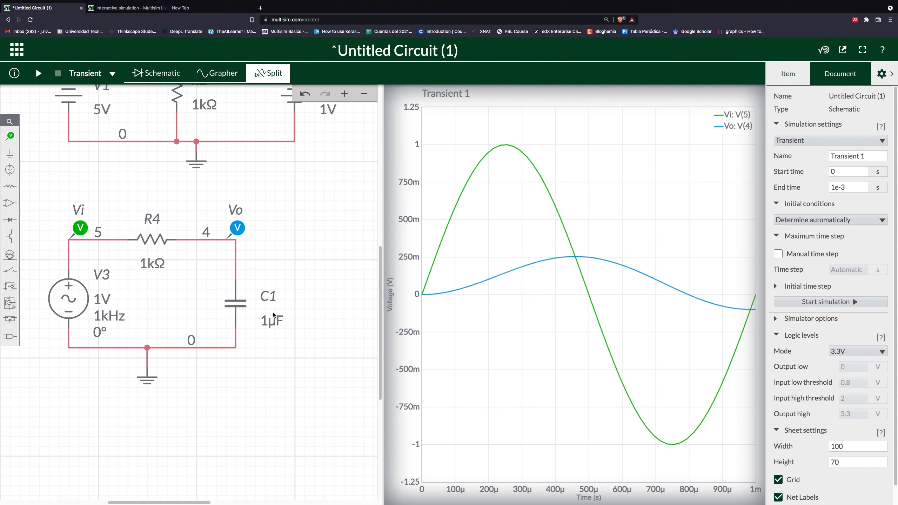
Enable the initial condition on capacitor C1 and set its initial voltage to 5 V
left_click(238, 304)
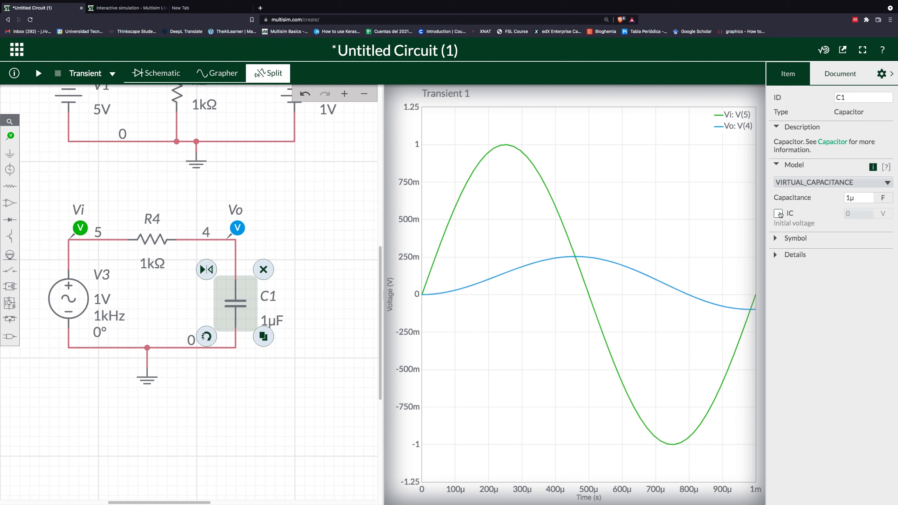
key("ctrl+a")
mouse_move(788, 198)
left_mouse_down()
mouse_move(776, 205)
mouse_move(780, 224)
mouse_move(756, 308)
left_mouse_up()
mouse_move(779, 226)
left_mouse_down()
mouse_move(772, 237)
mouse_move(780, 245)
left_mouse_up()
key("Escape")
left_click(779, 213)
left_click(847, 212)
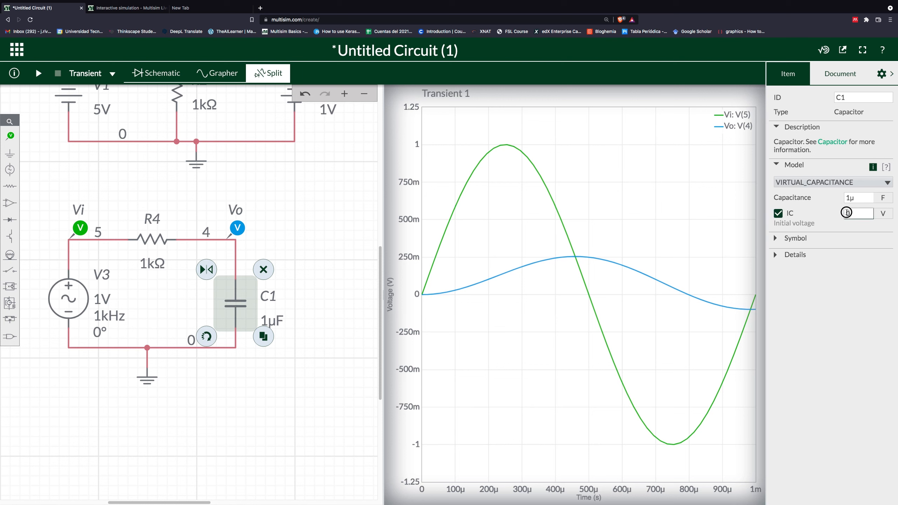
type("5")
left_click(849, 294)
left_click(314, 220)
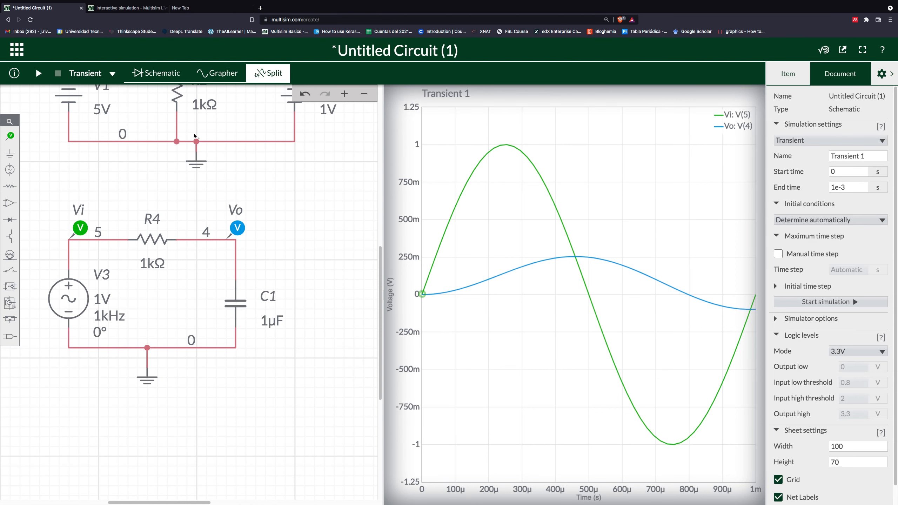
Run the transient simulation and examine the errors and warnings entry in relation to capacitor C1
left_click(39, 74)
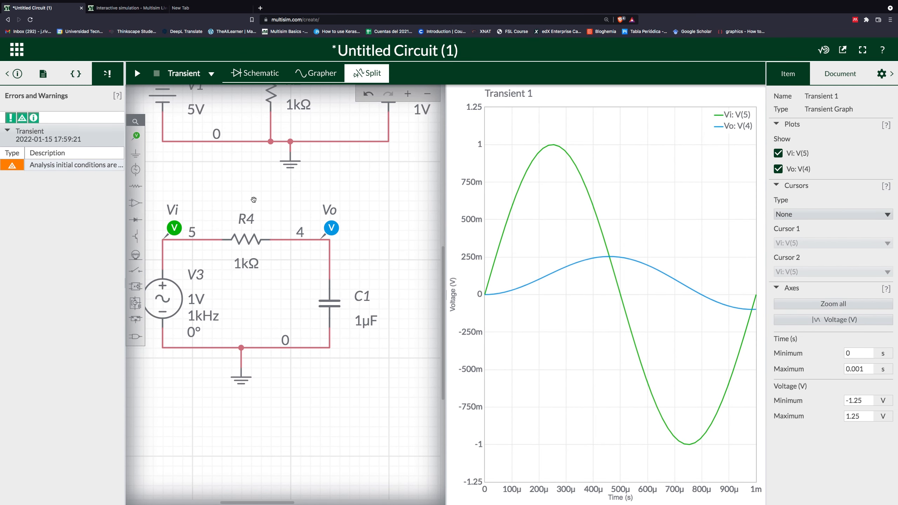
key("ctrl+a")
mouse_move(85, 154)
left_mouse_down()
mouse_move(20, 158)
mouse_move(65, 184)
mouse_move(118, 170)
mouse_move(88, 145)
mouse_move(69, 153)
left_mouse_up()
mouse_move(75, 185)
left_mouse_down()
mouse_move(75, 230)
mouse_move(78, 191)
left_mouse_up()
mouse_move(376, 266)
left_mouse_down()
mouse_move(327, 252)
mouse_move(347, 360)
mouse_move(410, 275)
mouse_move(367, 257)
left_mouse_up()
mouse_move(328, 324)
left_mouse_down()
mouse_move(308, 388)
mouse_move(333, 320)
mouse_move(332, 342)
left_mouse_up()
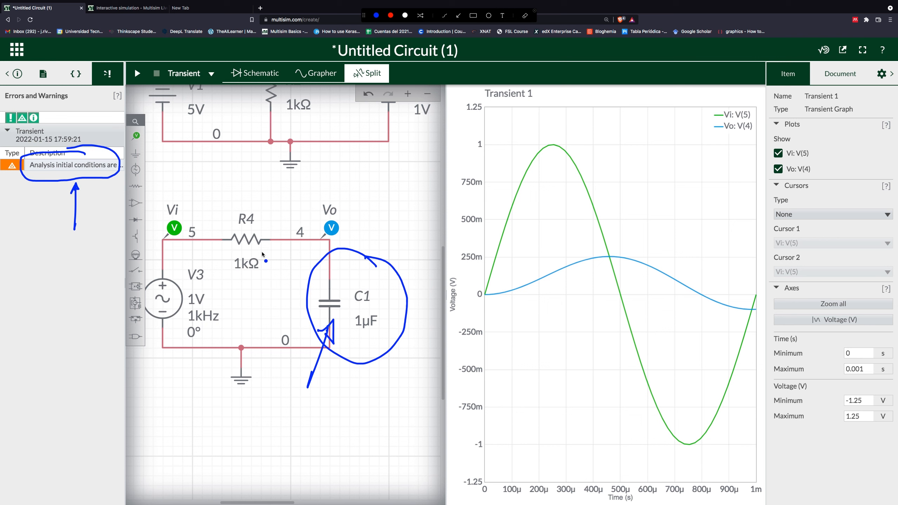
key("Escape")
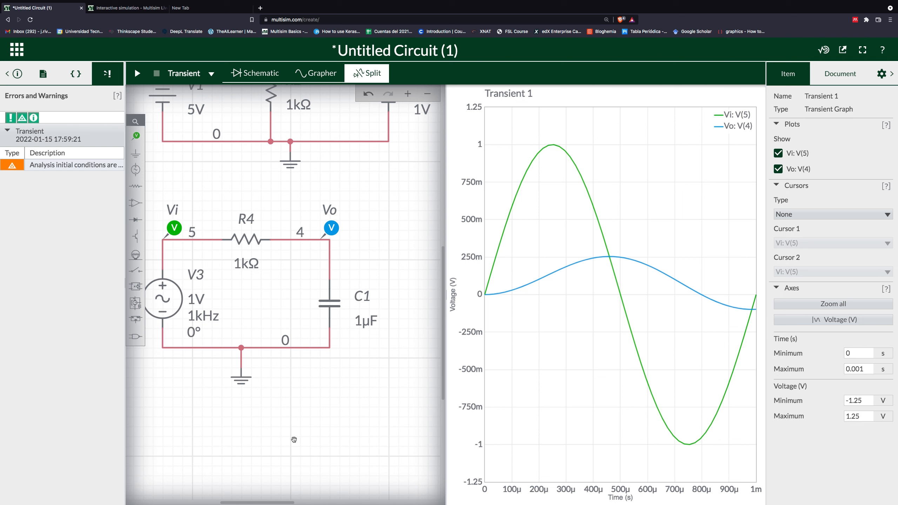
Set the transient simulation's initial conditions to User defined
left_click(296, 438)
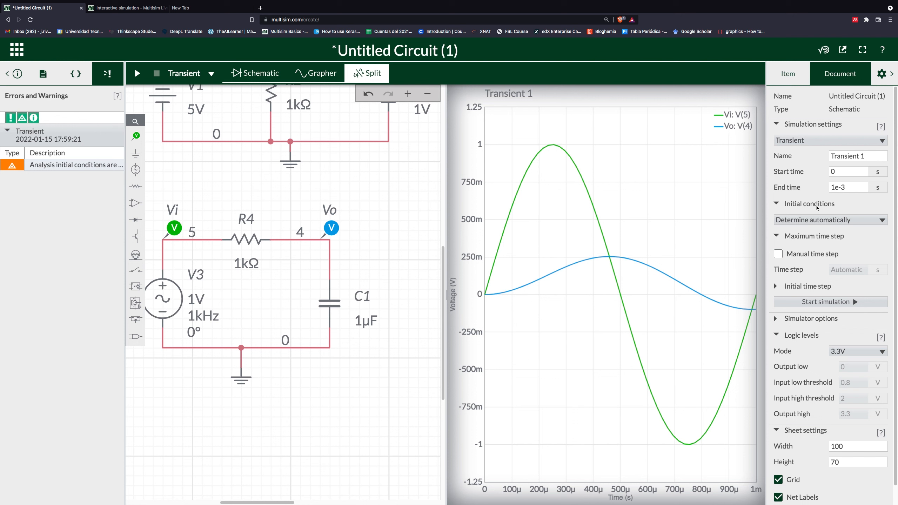
key("super+a")
key("ctrl+a")
mouse_move(883, 202)
left_mouse_down()
mouse_move(821, 191)
mouse_move(765, 209)
mouse_move(801, 240)
mouse_move(882, 239)
mouse_move(881, 197)
left_mouse_up()
key("Escape")
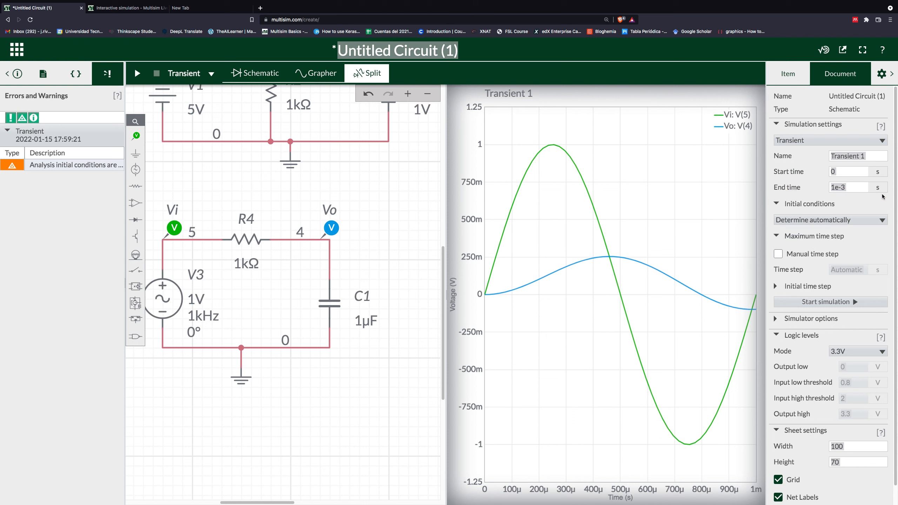
left_click(882, 219)
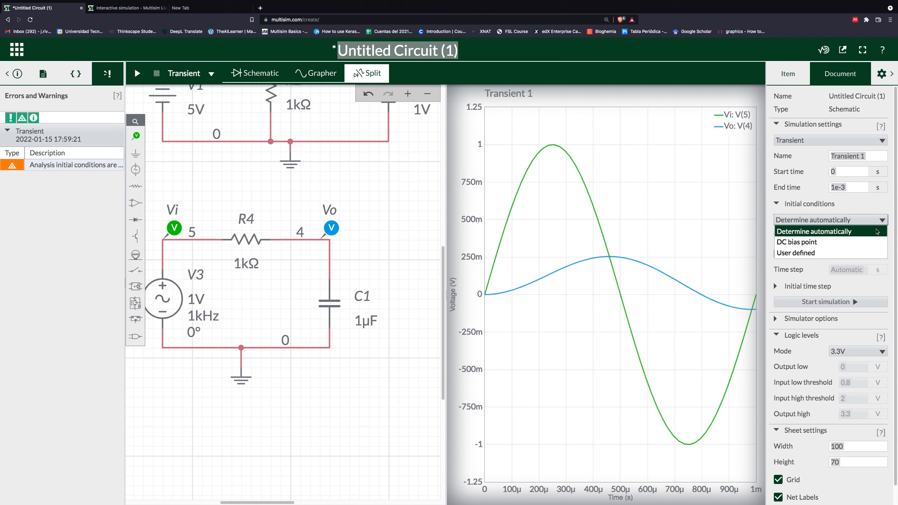
left_click(867, 253)
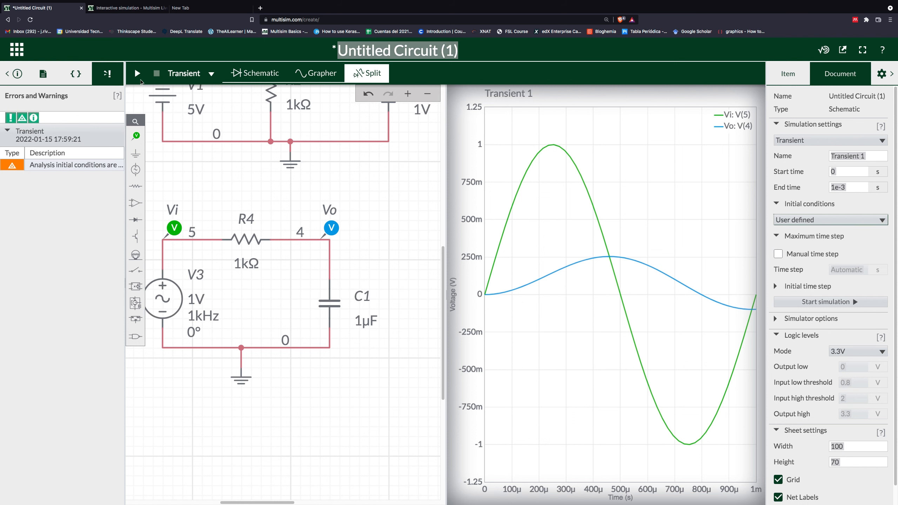
Run the transient simulation with the user-defined initial conditions and examine where the Vo curve starts on the voltage axis
left_click(138, 74)
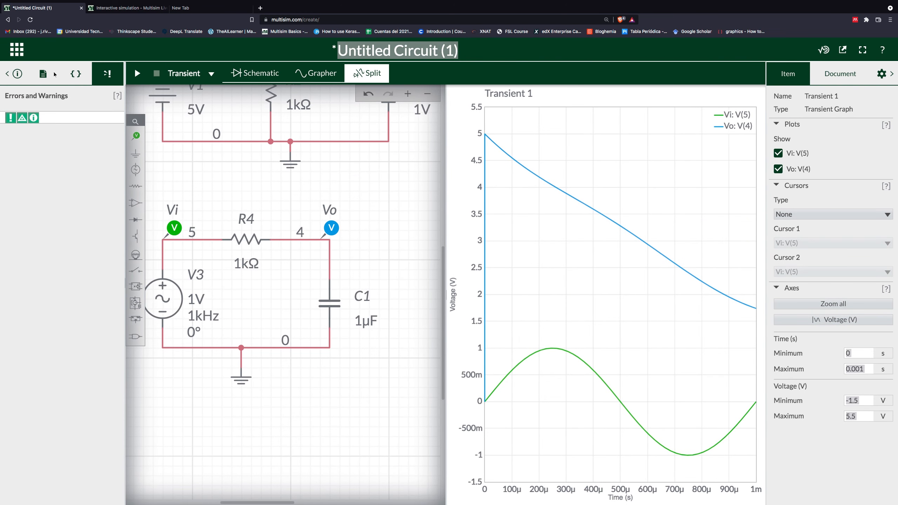
left_click(7, 74)
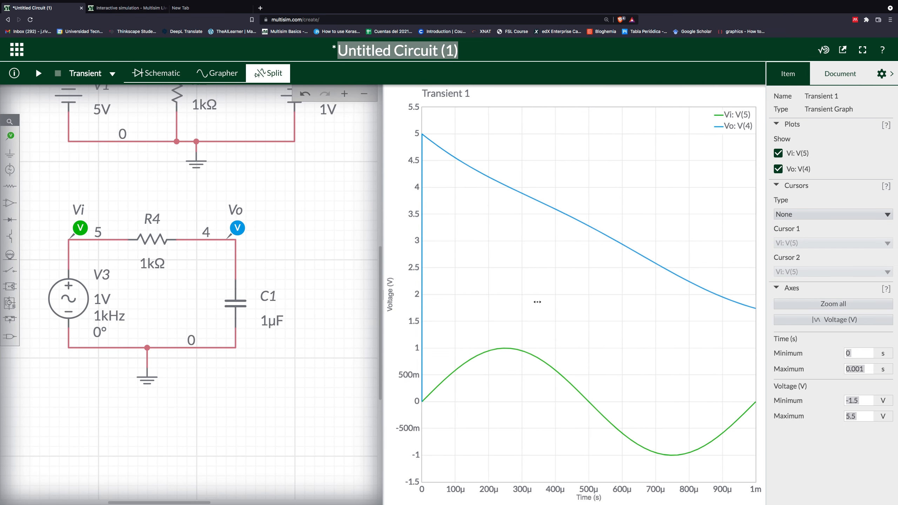
key("ctrl+a")
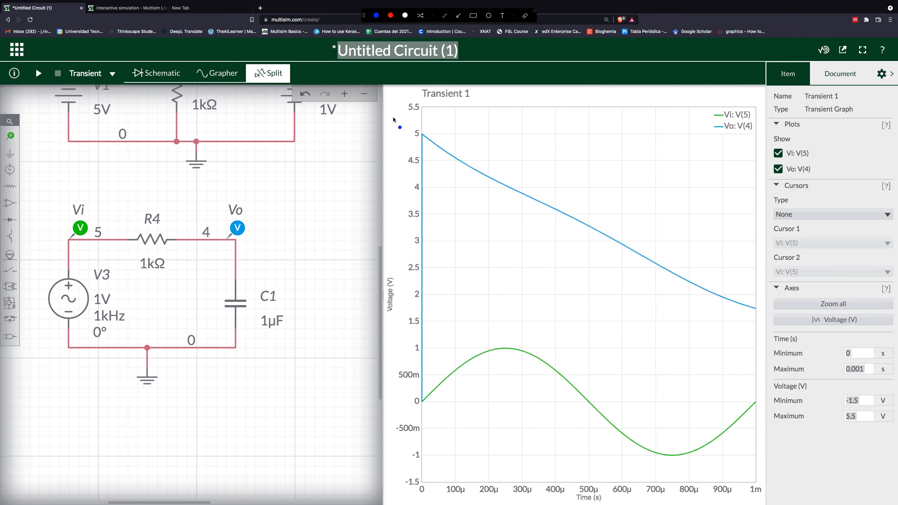
key("2")
mouse_move(425, 129)
left_mouse_down()
mouse_move(455, 106)
mouse_move(428, 126)
left_mouse_up()
left_click_drag(364, 199, 418, 141)
key("Escape")
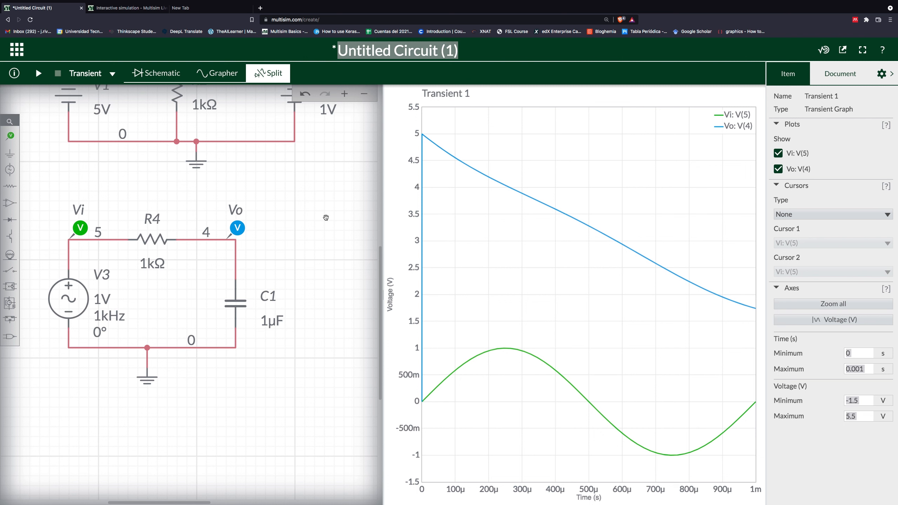
Change the schematic's simulation type from Transient to AC Sweep
left_click(221, 137)
left_click(114, 74)
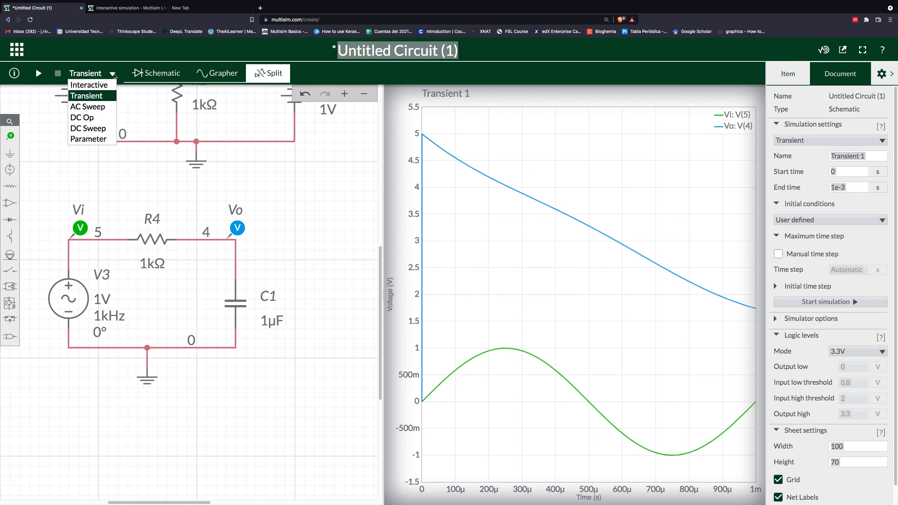
left_click(106, 110)
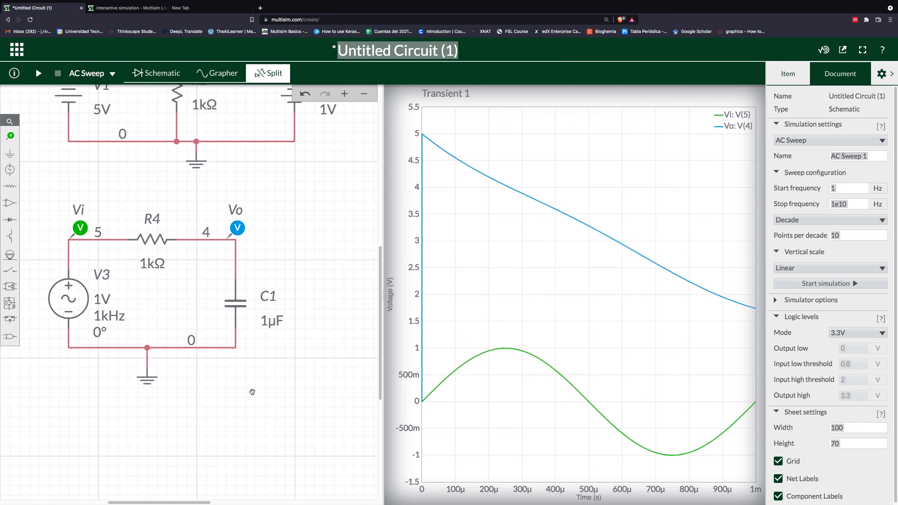
Examine the frequency of source V3, the Vi and Vo probes, and the AC sweep's start frequency
key("ctrl+a")
mouse_move(114, 261)
left_mouse_down()
mouse_move(84, 255)
mouse_move(42, 297)
mouse_move(70, 345)
mouse_move(135, 308)
mouse_move(99, 260)
left_mouse_up()
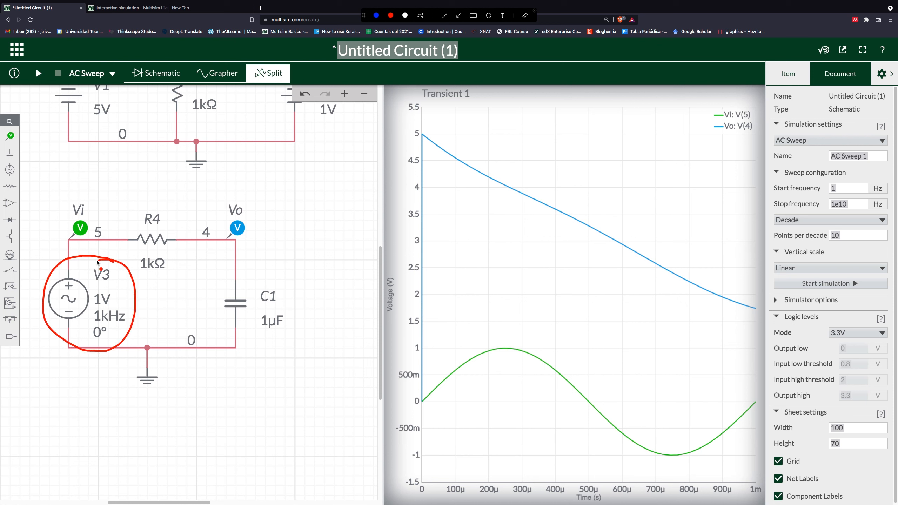
left_click(92, 369)
mouse_move(89, 359)
left_mouse_down()
mouse_move(85, 399)
mouse_move(92, 364)
left_mouse_up()
key("b")
mouse_move(129, 306)
left_mouse_down()
mouse_move(91, 316)
mouse_move(108, 328)
mouse_move(133, 323)
mouse_move(129, 306)
left_mouse_up()
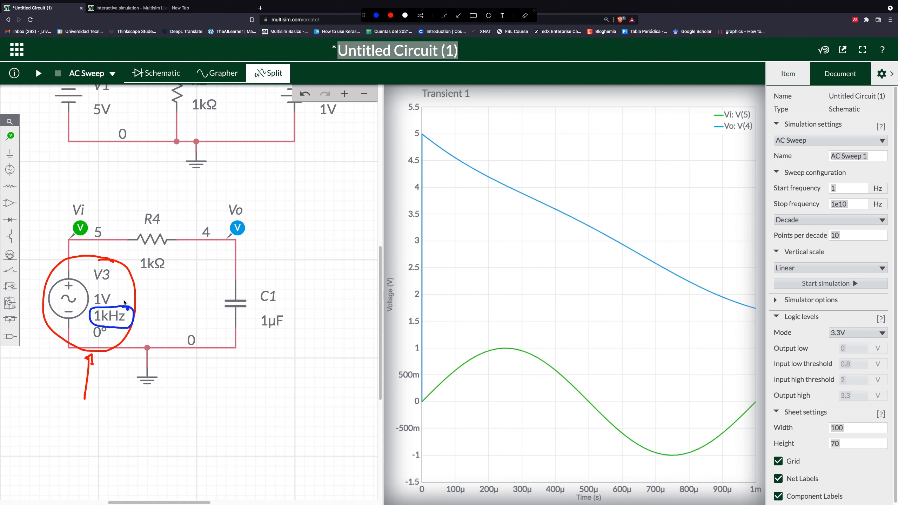
mouse_move(245, 191)
left_mouse_down()
mouse_move(221, 215)
mouse_move(238, 193)
left_mouse_up()
mouse_move(82, 194)
left_mouse_down()
mouse_move(101, 202)
mouse_move(70, 204)
left_mouse_up()
left_click(255, 242)
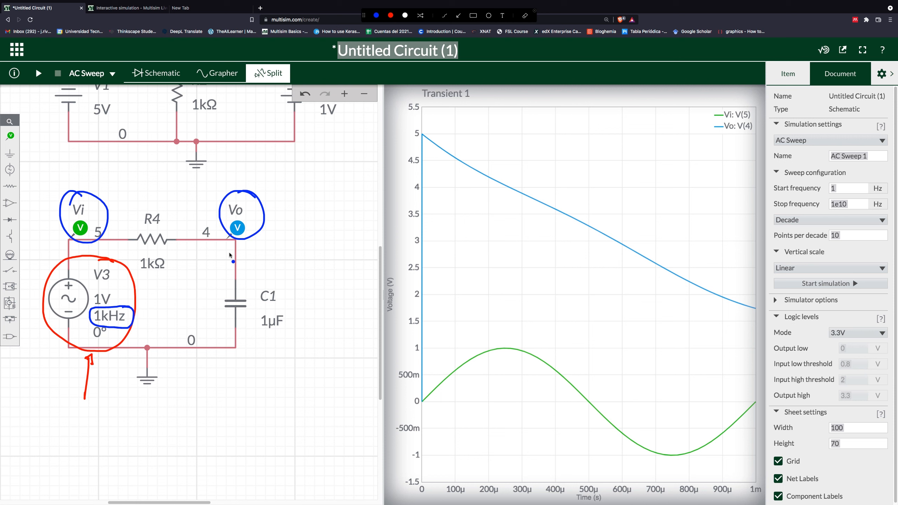
key("2")
mouse_move(215, 374)
left_mouse_down()
mouse_move(354, 400)
mouse_move(747, 186)
mouse_move(764, 193)
left_mouse_up()
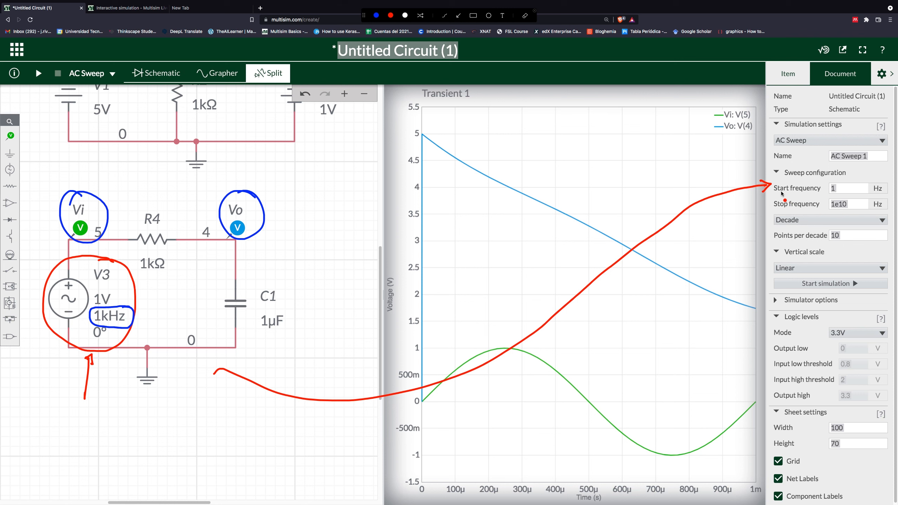
mouse_move(843, 181)
left_mouse_down()
mouse_move(827, 188)
mouse_move(845, 182)
left_mouse_up()
key("Escape")
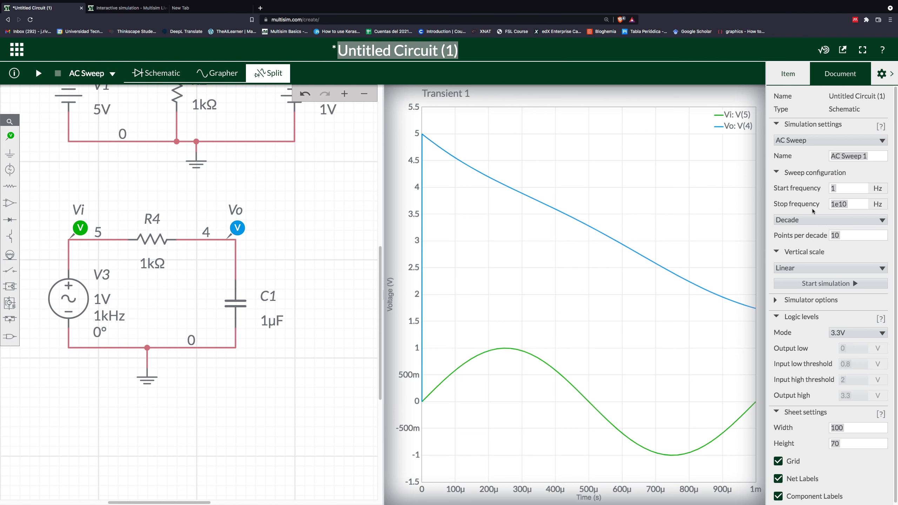
Set the AC sweep's stop frequency to 1e6 Hz
left_click(848, 205)
left_click(849, 204)
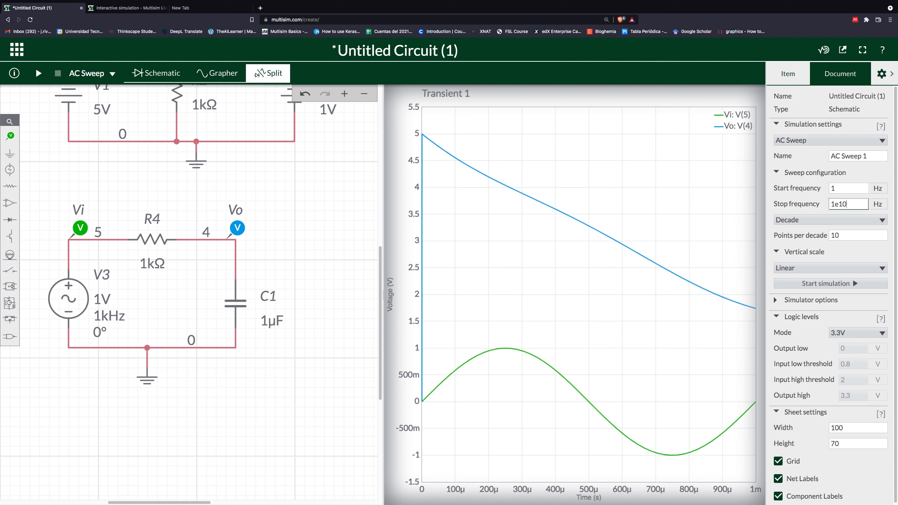
key("BackSpace")
key("BackSpace")
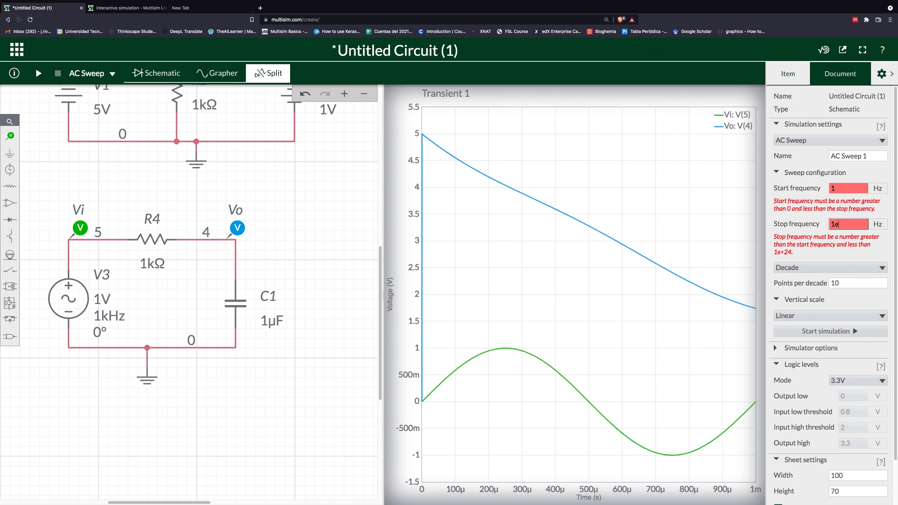
type("6")
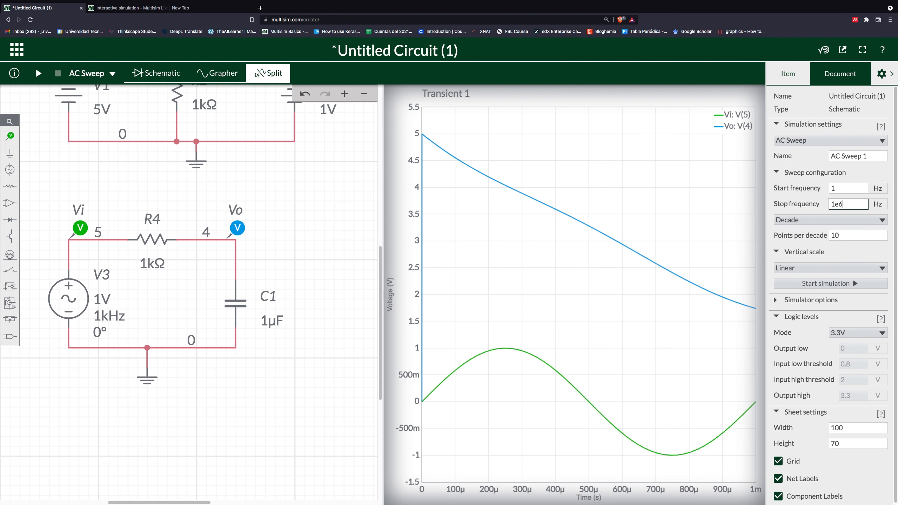
left_click(868, 253)
Examine the points per decade setting and select Linear as the AC sweep's vertical scale
key("ctrl+a")
mouse_move(892, 227)
left_mouse_down()
mouse_move(826, 225)
mouse_move(829, 248)
mouse_move(893, 245)
mouse_move(884, 229)
left_mouse_up()
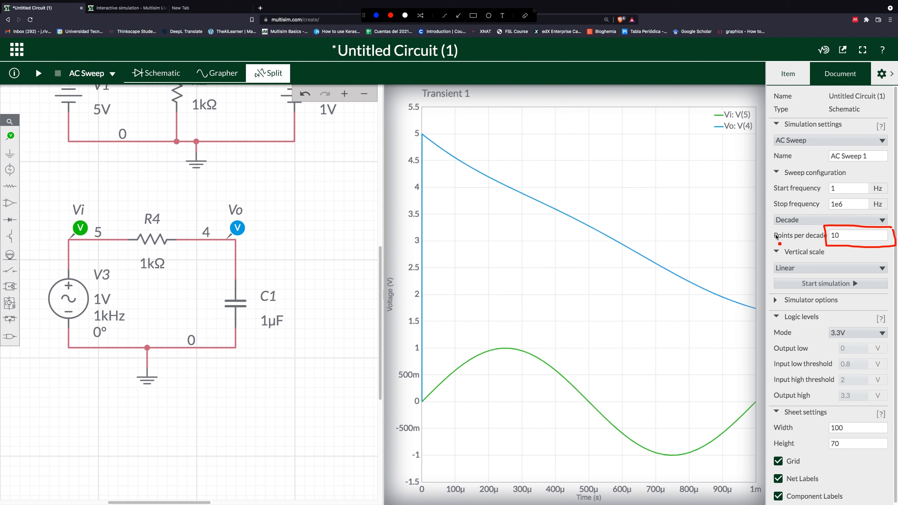
key("Escape")
left_click(822, 268)
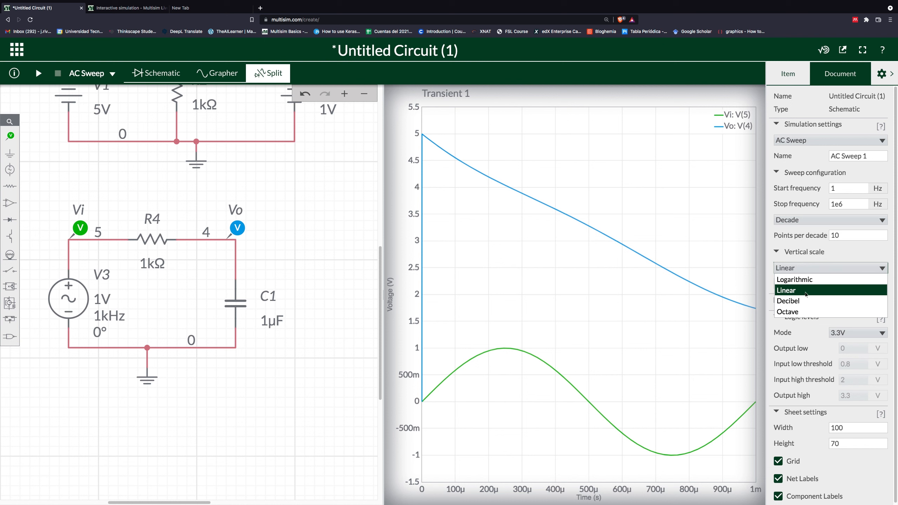
left_click(806, 290)
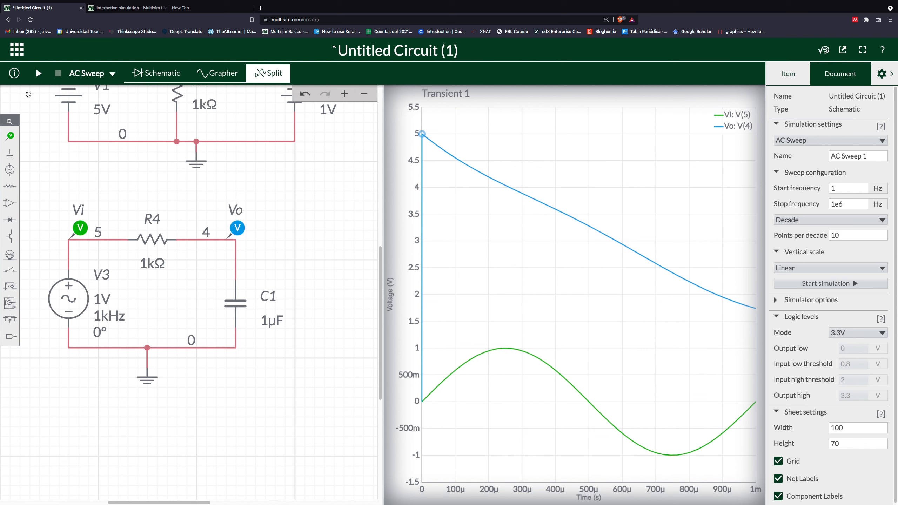
Run the AC sweep and examine the magnitude trace of the Vi probe across the frequency range
left_click(39, 75)
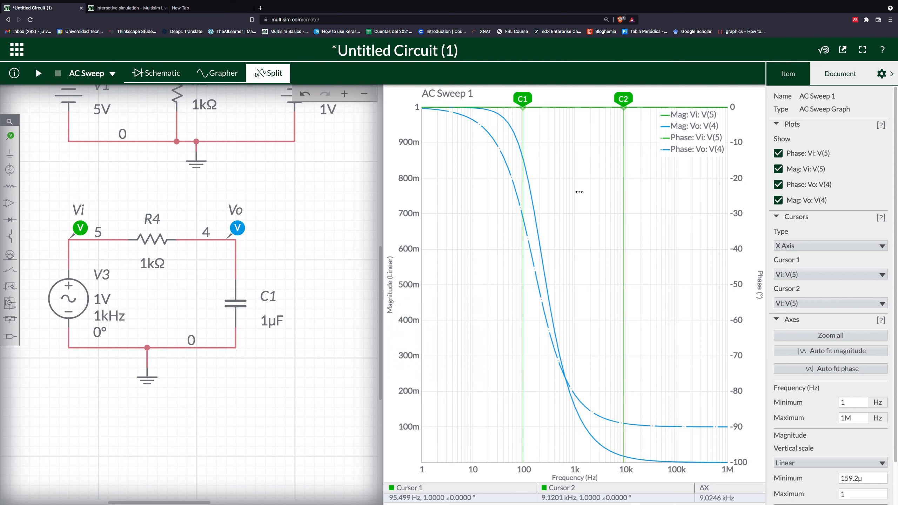
key("ctrl+a")
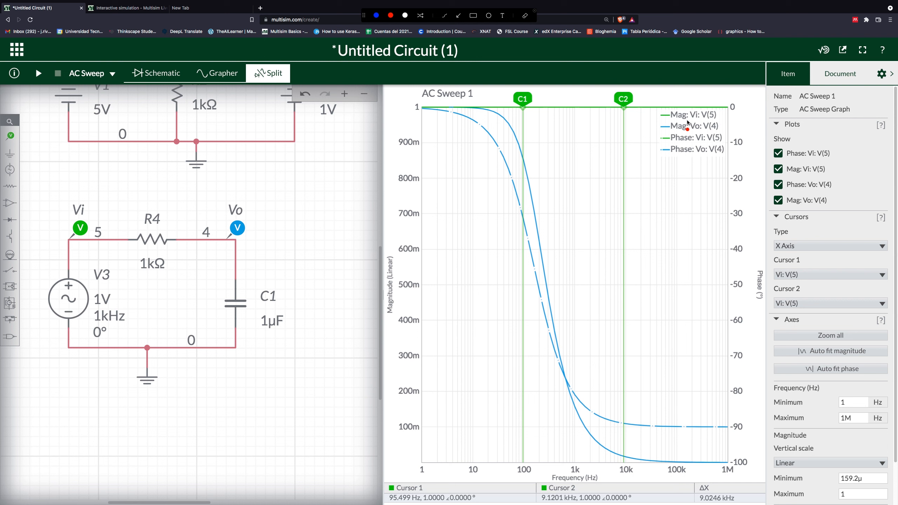
mouse_move(720, 115)
left_mouse_down()
mouse_move(746, 114)
mouse_move(724, 117)
left_mouse_up()
mouse_move(79, 183)
left_mouse_down()
mouse_move(74, 248)
mouse_move(76, 198)
left_mouse_up()
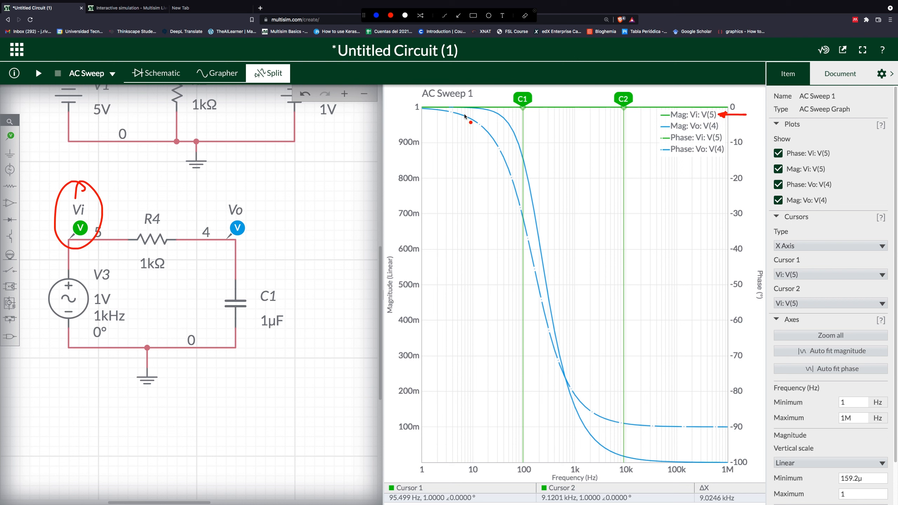
left_click_drag(428, 106, 729, 106)
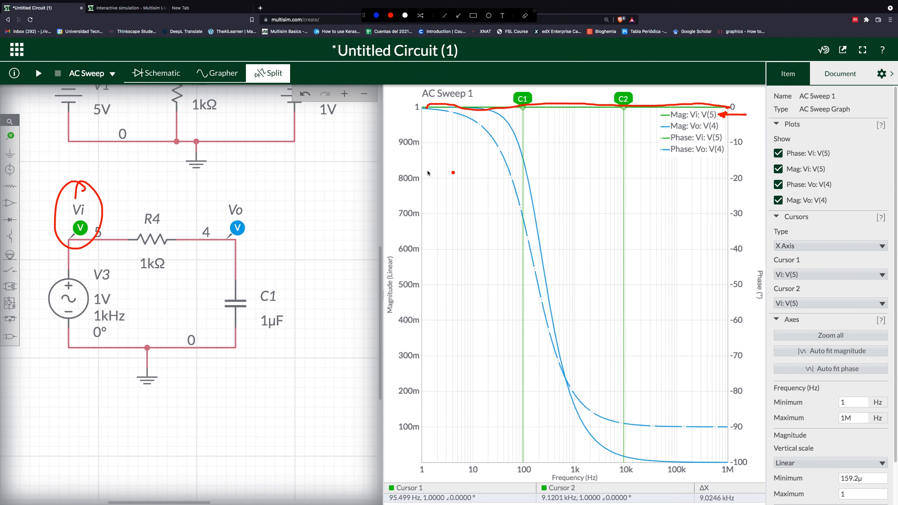
left_click_drag(114, 296, 178, 243)
key("Escape")
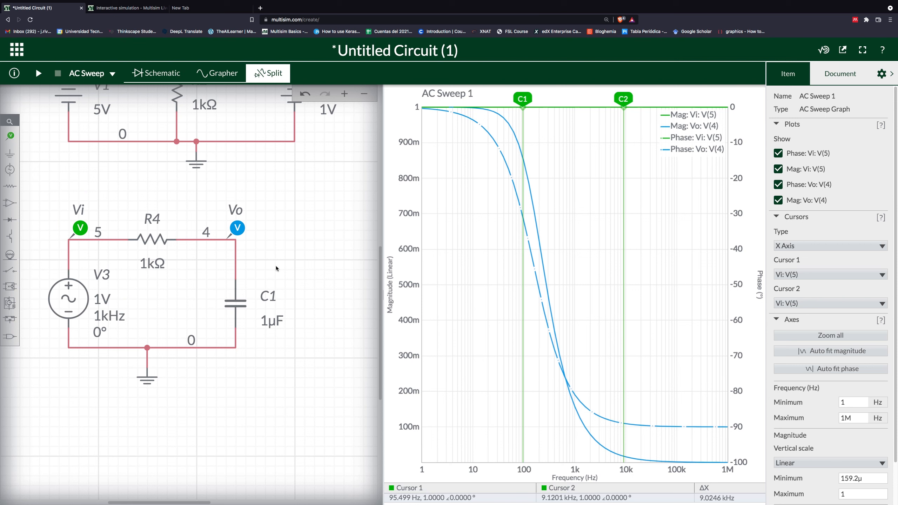
Hide the magnitude and phase plots of Vi and set the graph's cursor type to None
left_click(779, 169)
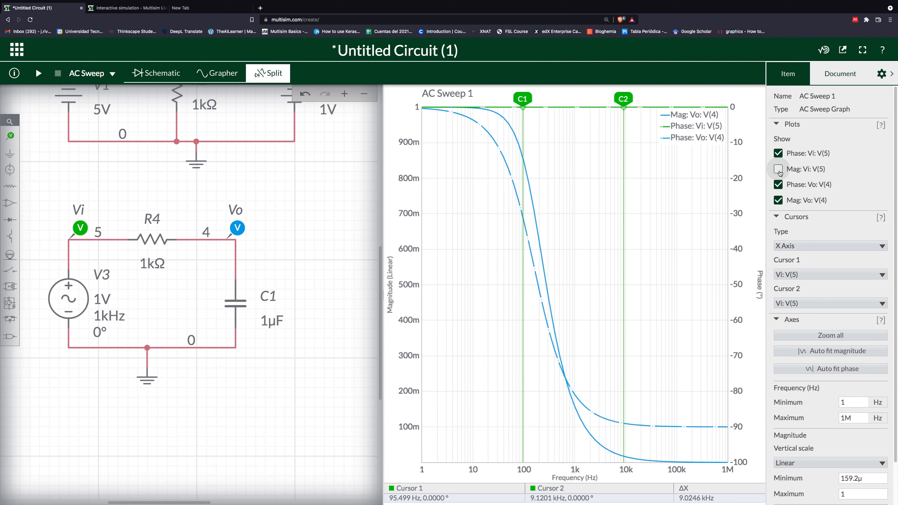
left_click(778, 154)
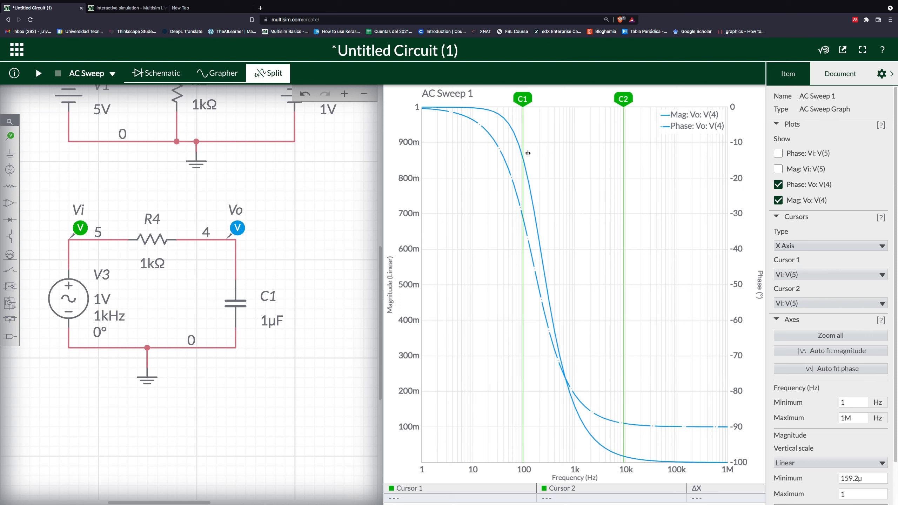
left_click(836, 246)
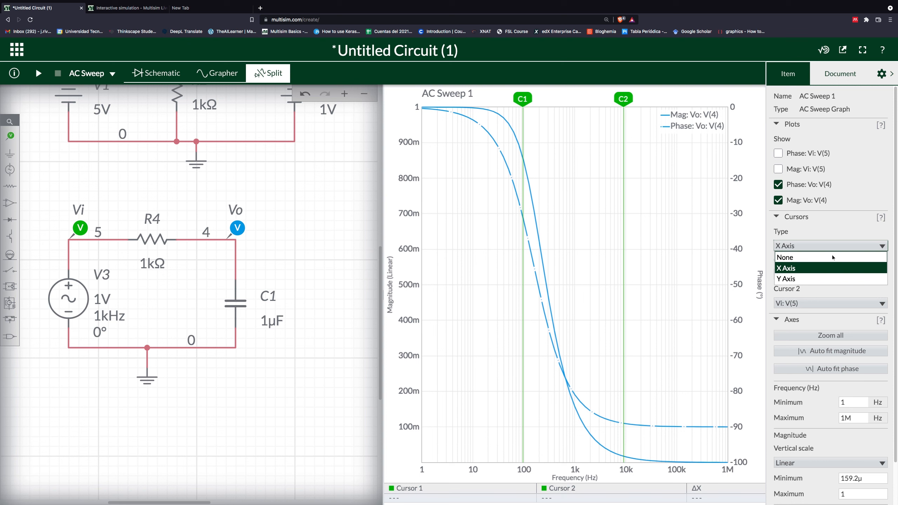
left_click(789, 257)
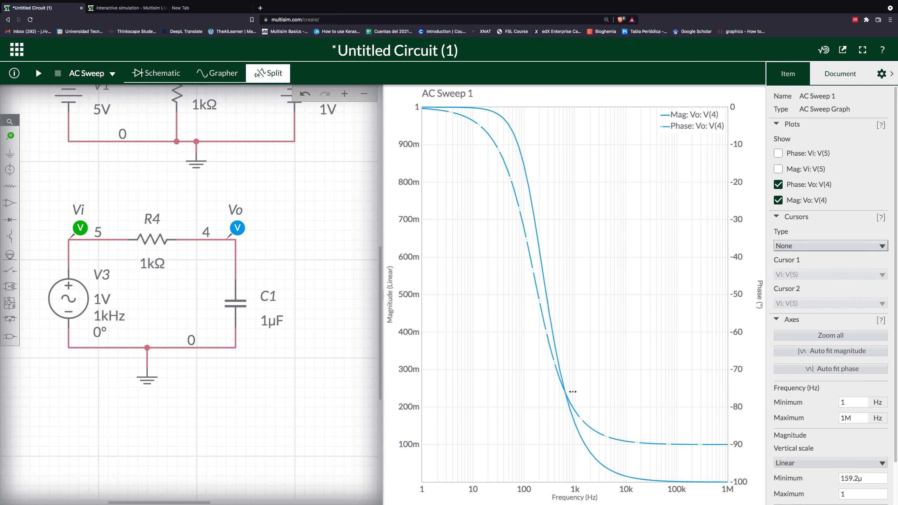
Examine the frequency at which the Vo magnitude curve reaches about 700m on the AC sweep graph
key("ctrl+a")
left_click_drag(424, 484, 723, 476)
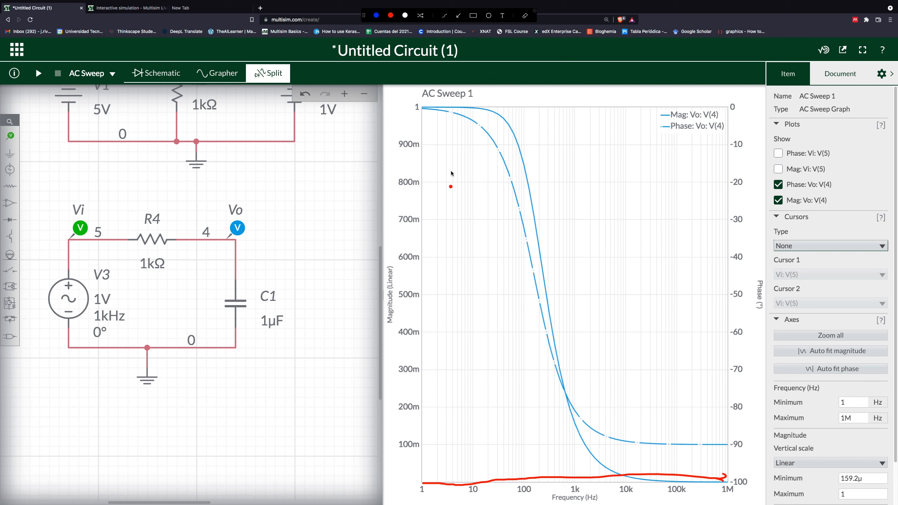
key("1")
left_click_drag(534, 219, 535, 214)
left_click_drag(535, 211, 536, 110)
mouse_move(429, 221)
left_mouse_down()
mouse_move(534, 218)
mouse_move(539, 459)
left_mouse_up()
left_click_drag(540, 469, 540, 475)
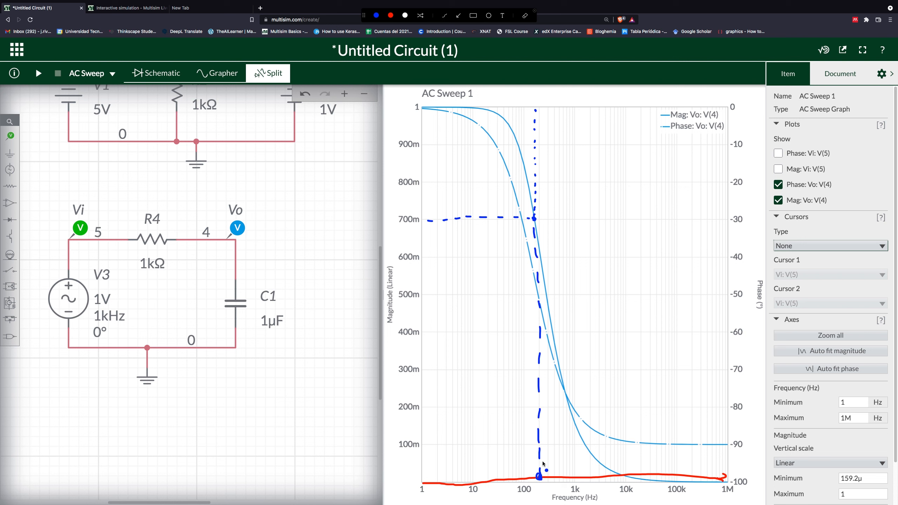
key("Escape")
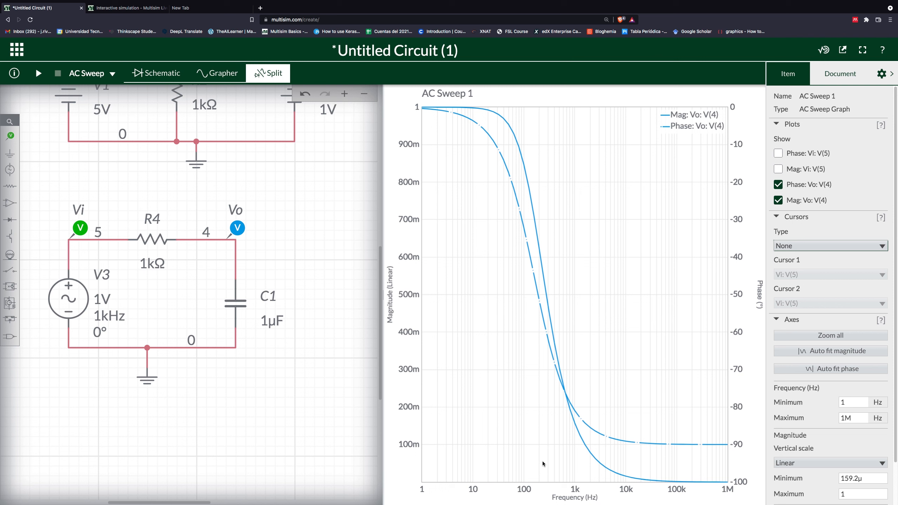
Set the cursor type to X Axis and move cursor C1 to a point between 100 Hz and 1 kHz
left_click(878, 247)
left_click(871, 269)
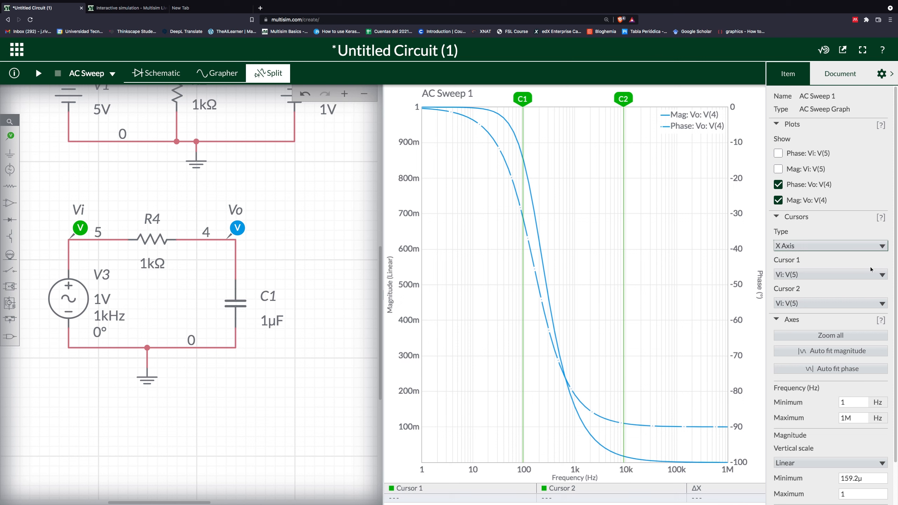
left_click_drag(525, 98, 540, 112)
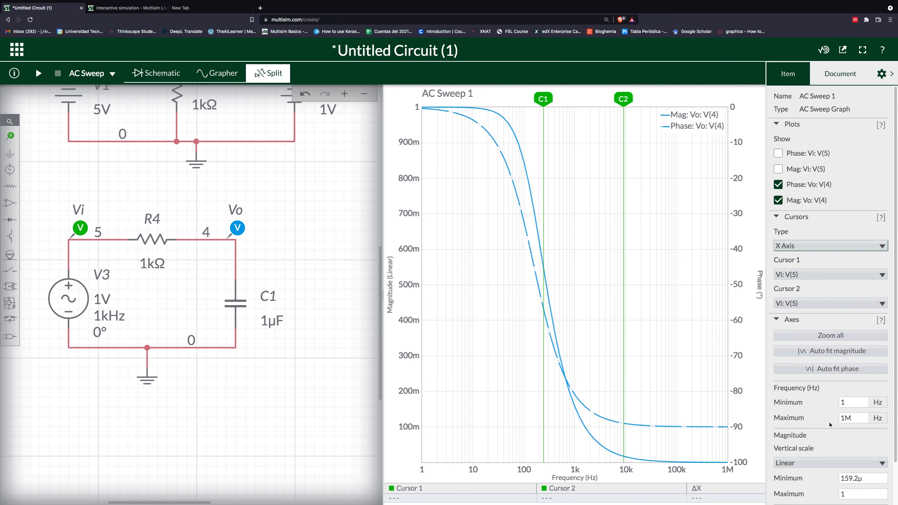
Examine the AC sweep graph's axis settings and the Vo curves at different frequency ranges
scroll(847, 176, "down", 1)
scroll(849, 179, "down", 1)
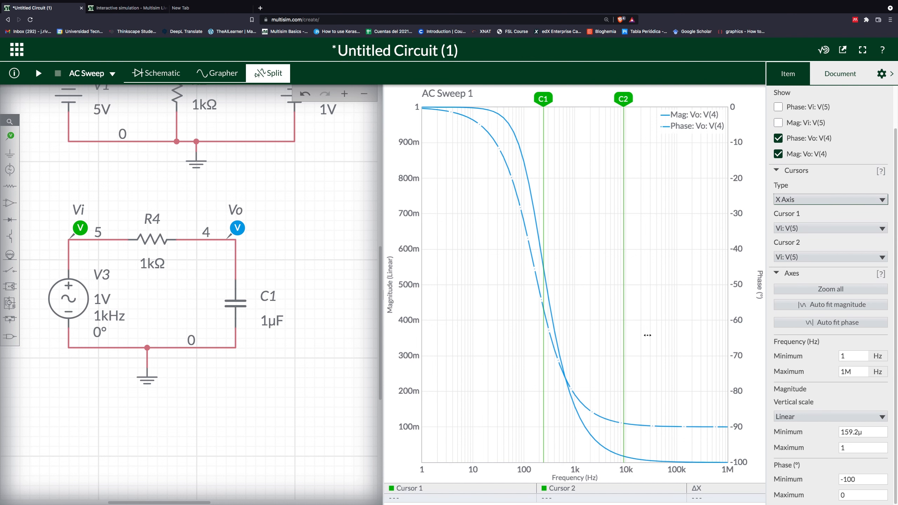
scroll(639, 337, "up", 2)
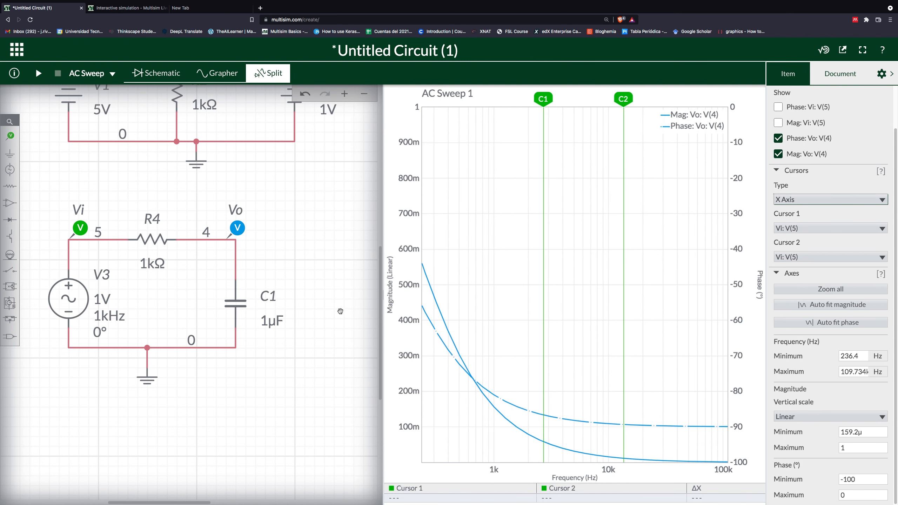
scroll(341, 310, "down", 2)
scroll(531, 301, "down", 3)
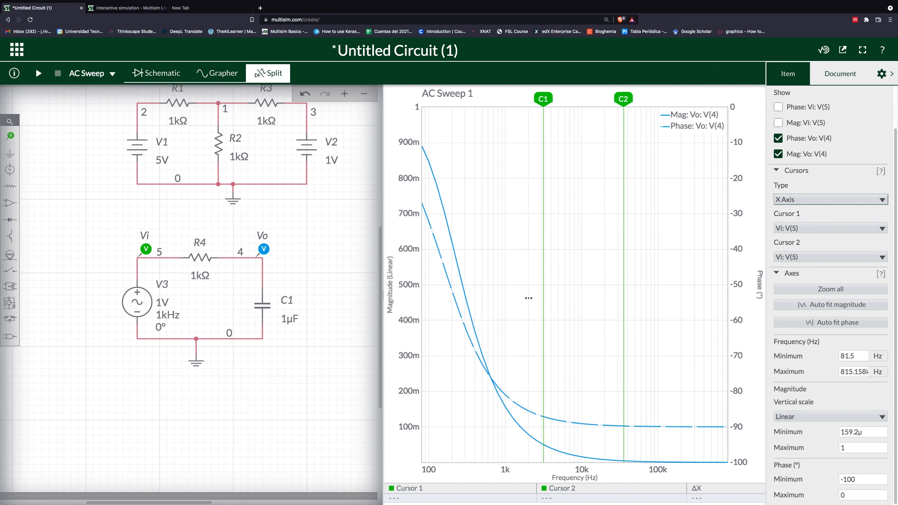
scroll(531, 301, "up", 1)
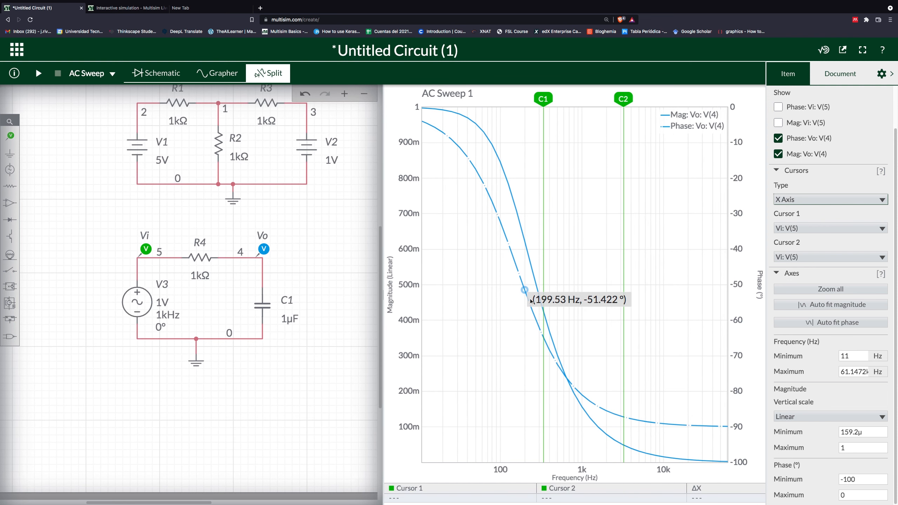
scroll(532, 301, "down", 2)
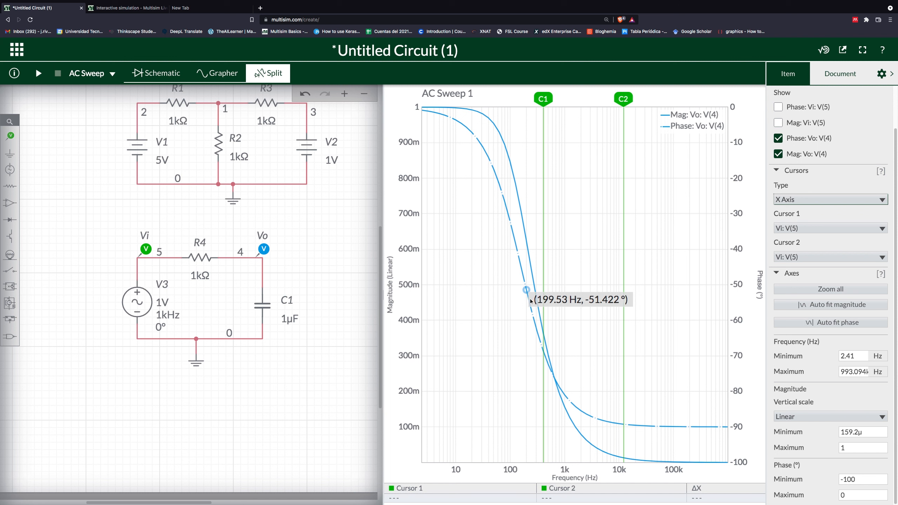
scroll(532, 301, "down", 1)
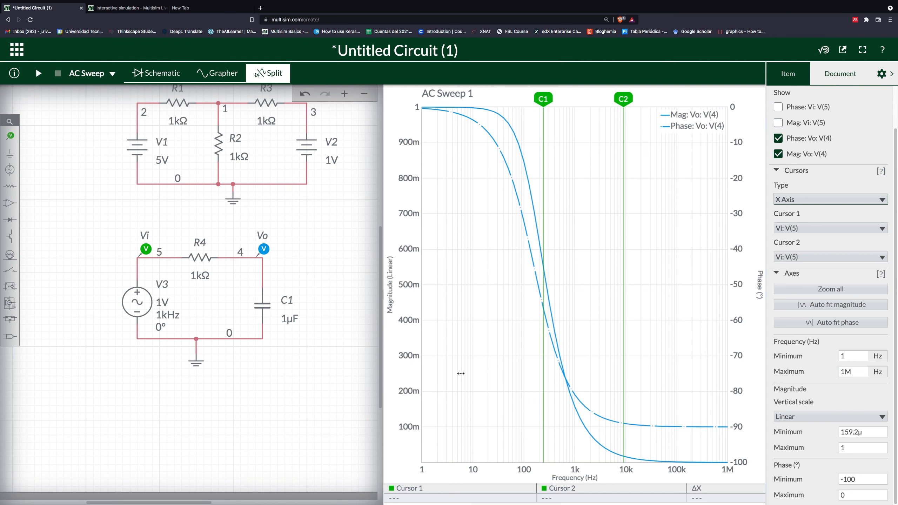
Change the schematic's simulation type from AC Sweep to DC Op
left_click(347, 390)
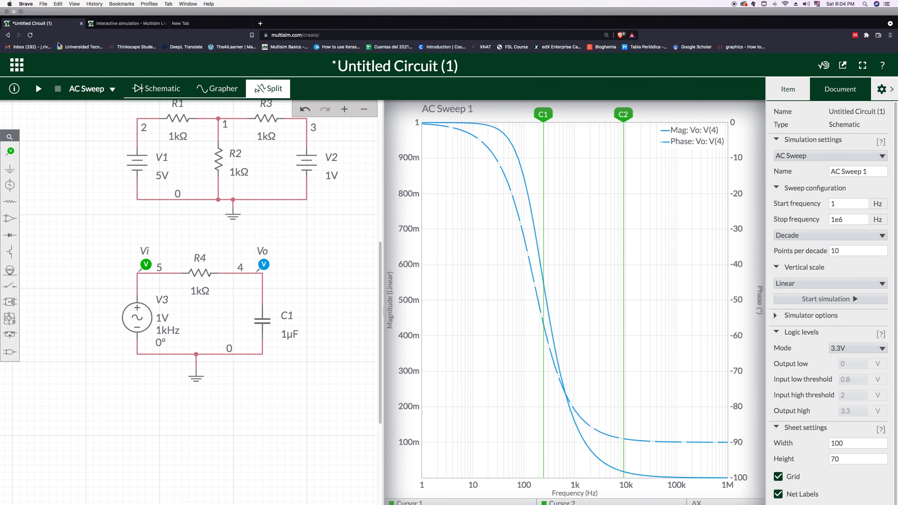
left_click(112, 75)
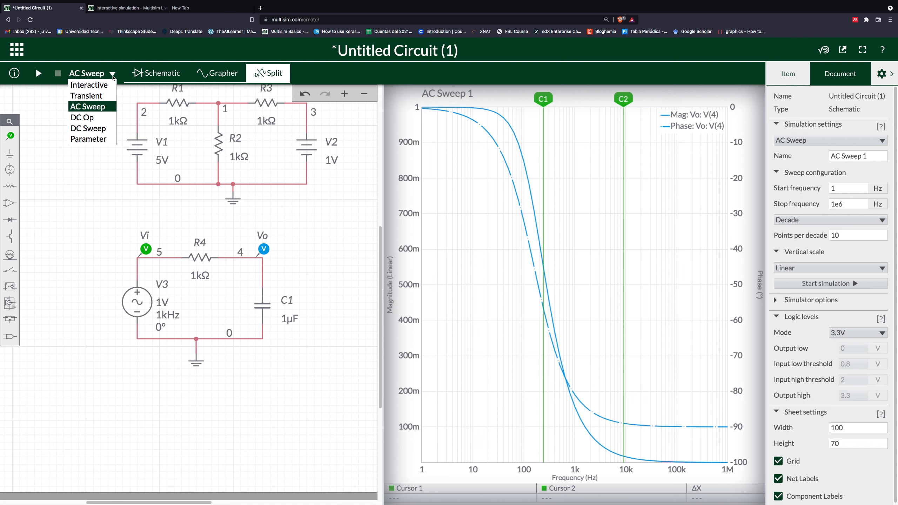
left_click(94, 118)
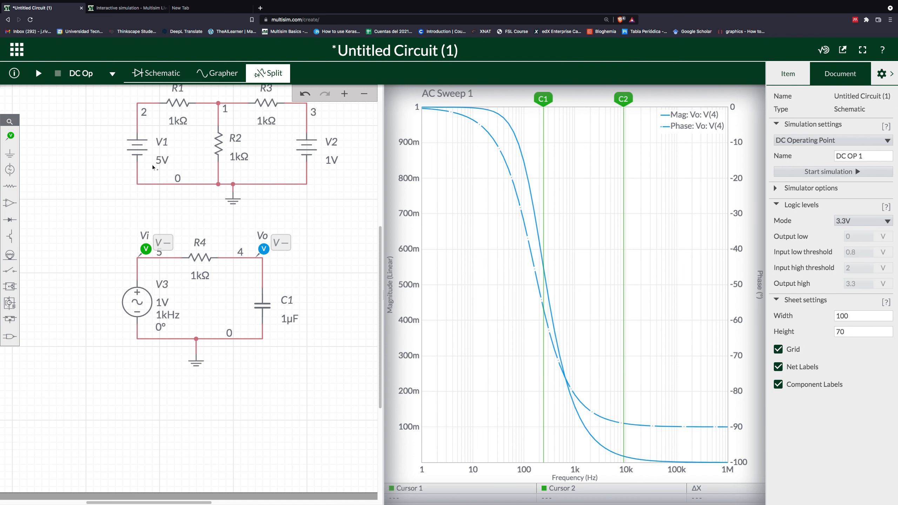
left_click_drag(328, 241, 332, 267)
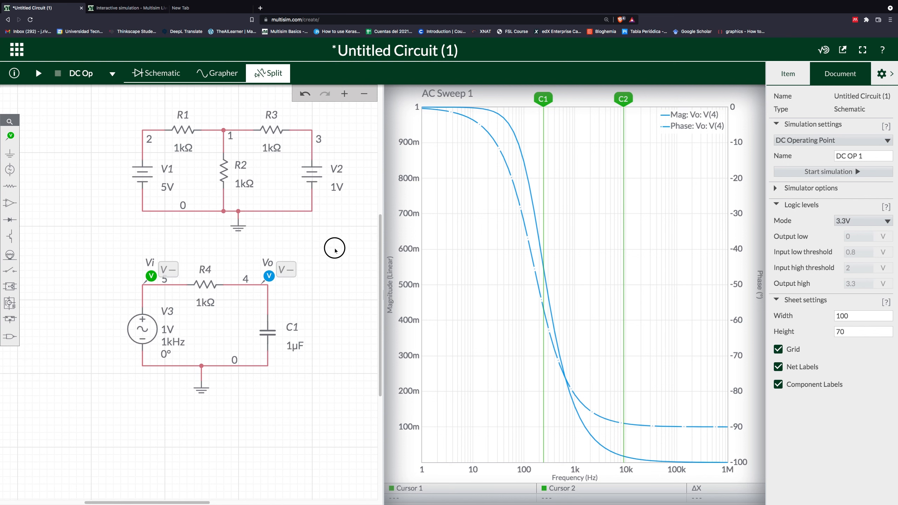
scroll(329, 281, "up", 3)
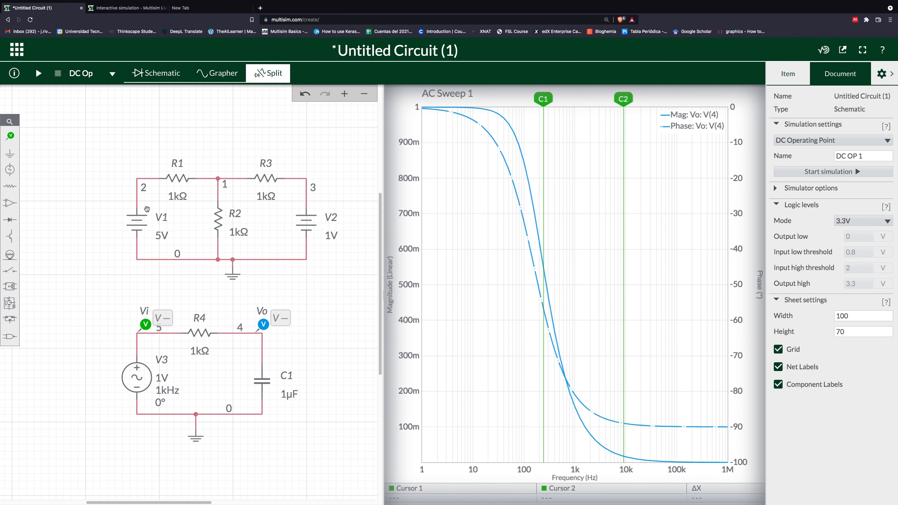
left_click(112, 74)
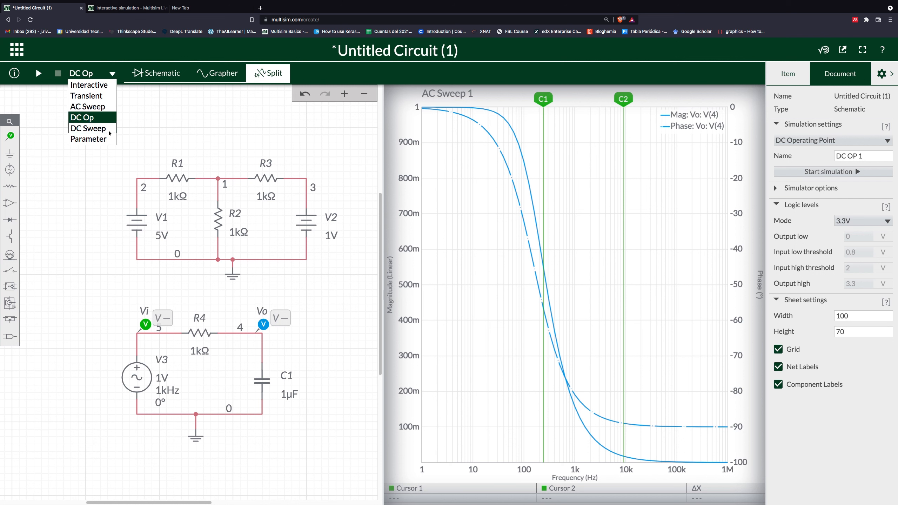
Delete the Vi and Vo probes from the RC circuit
left_click(150, 324)
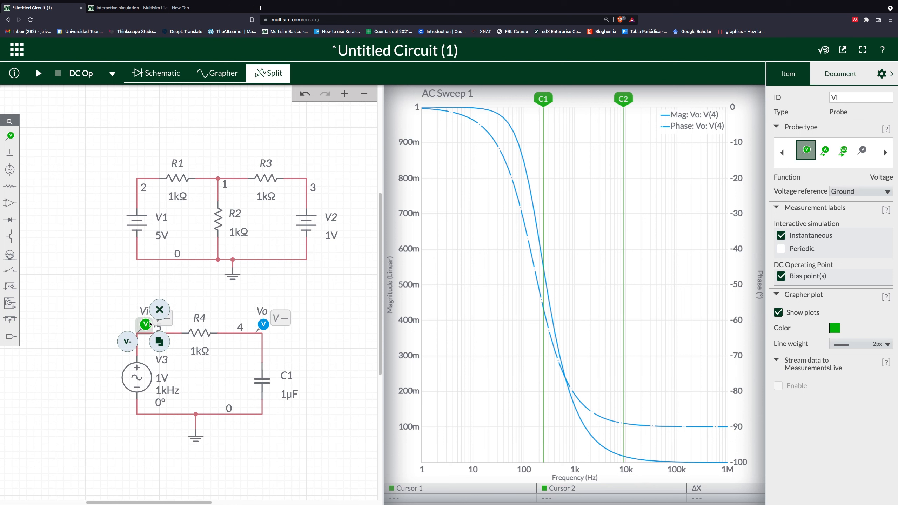
left_click(160, 310)
left_click(264, 324)
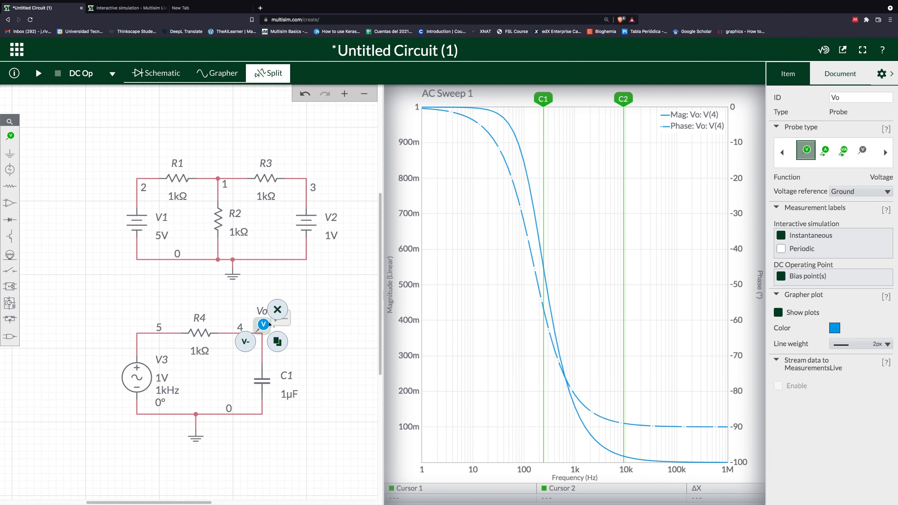
left_click(277, 309)
Change the simulation type to DC Sweep and place a voltage probe on node 2 between V1 and R1
left_click(112, 74)
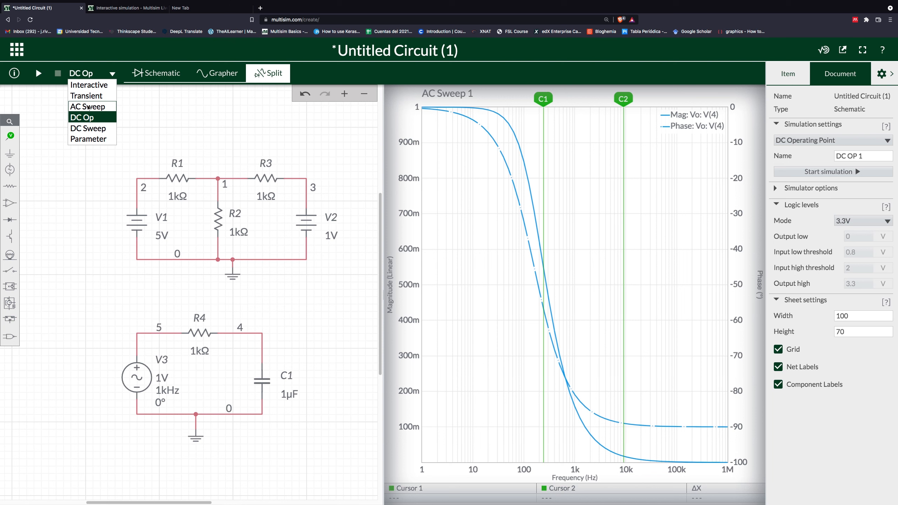
left_click(91, 129)
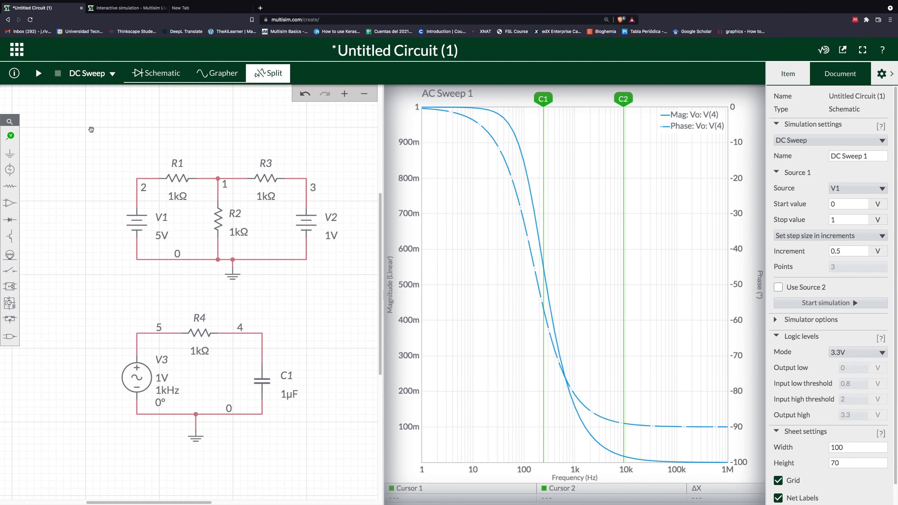
left_click(9, 135)
left_click(56, 160)
left_click(148, 163)
left_click(87, 191)
Examine the DC sweep settings for source V1 and set its stop value to 10 V
key("ctrl+a")
left_click_drag(844, 178, 828, 180)
mouse_move(169, 210)
left_mouse_down()
mouse_move(150, 222)
mouse_move(160, 206)
left_mouse_up()
mouse_move(823, 200)
left_mouse_down()
mouse_move(812, 227)
mouse_move(825, 228)
mouse_move(841, 257)
mouse_move(834, 246)
left_mouse_up()
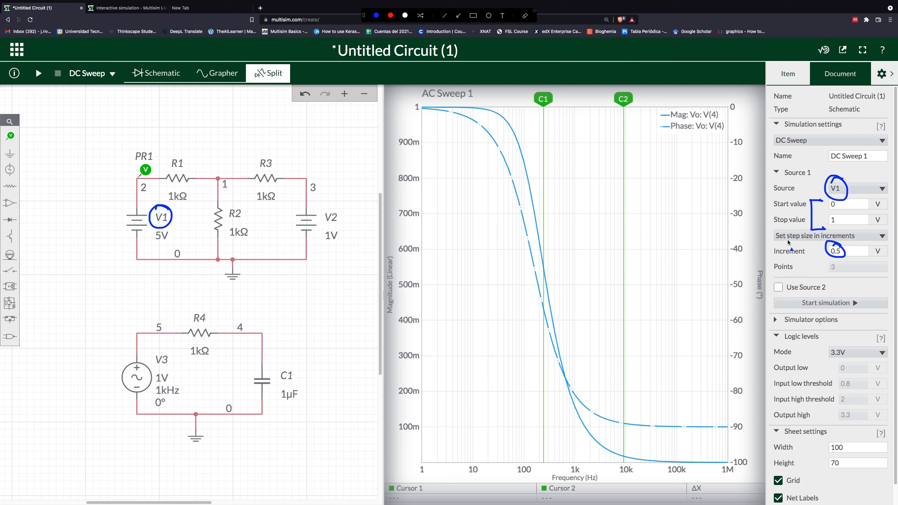
key("Escape")
left_click(837, 220)
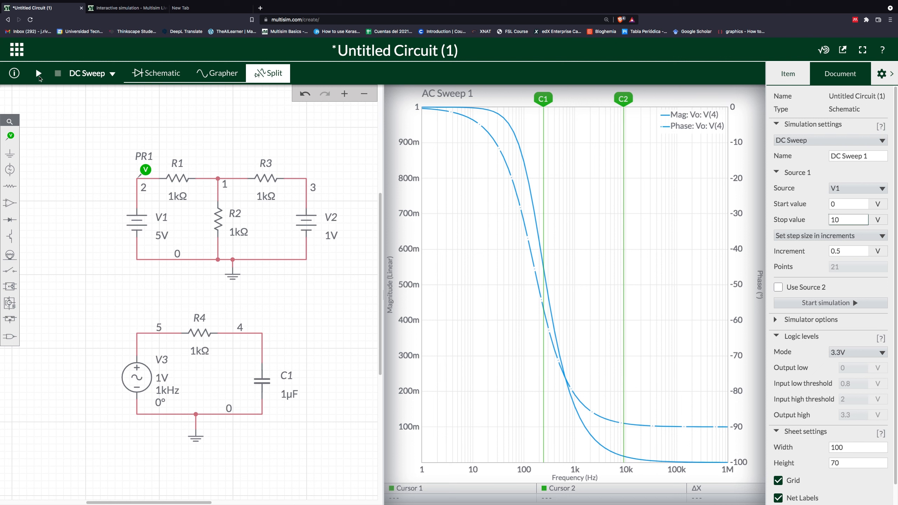
Move the voltage probe to node 1, between R1 and R3, and run the DC sweep
left_click(148, 174)
left_click_drag(148, 174, 212, 169)
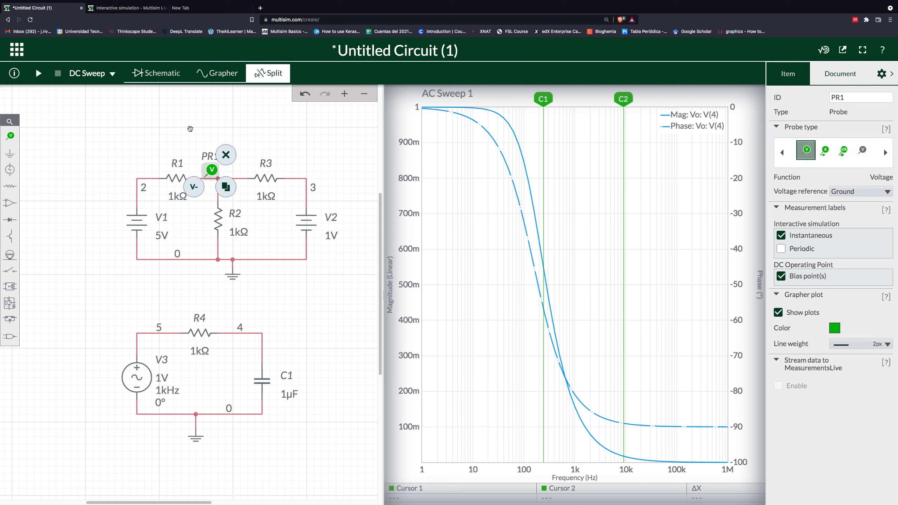
left_click(190, 132)
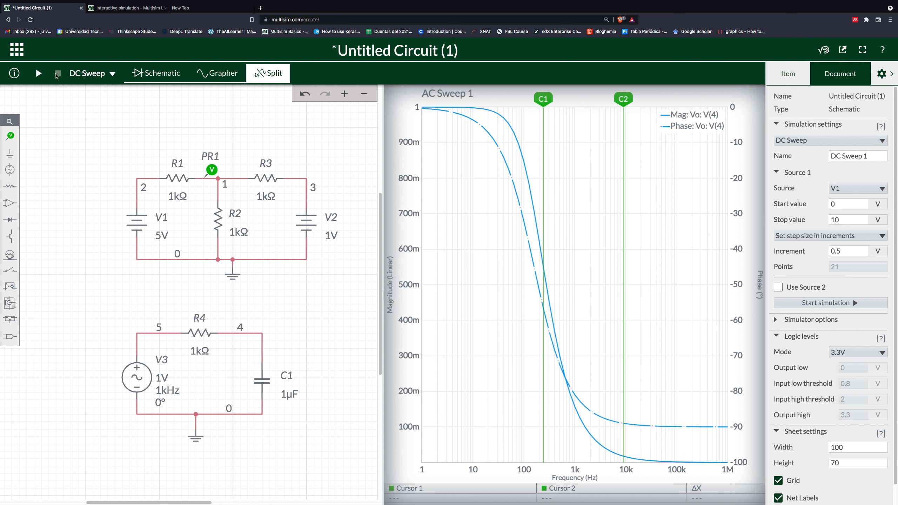
left_click(38, 73)
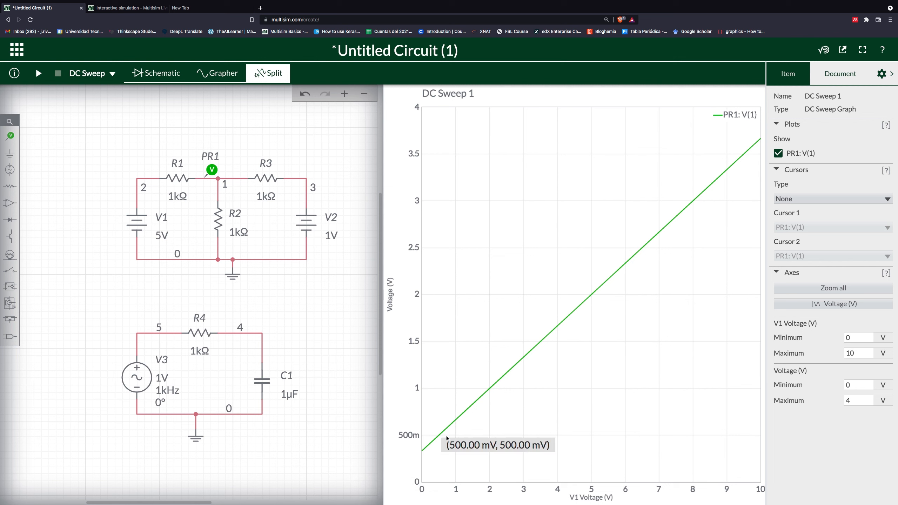
mouse_move(441, 442)
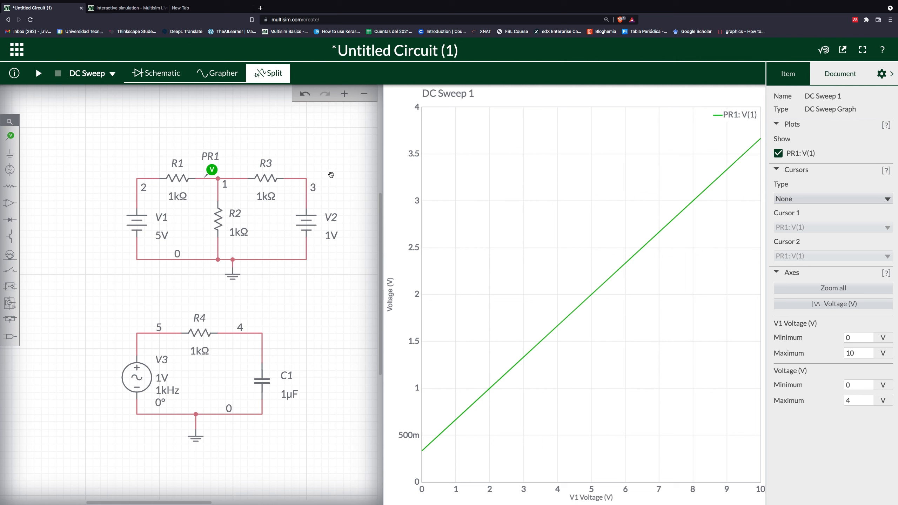
Change the schematic's simulation type from DC Sweep to Parameter
left_click(110, 106)
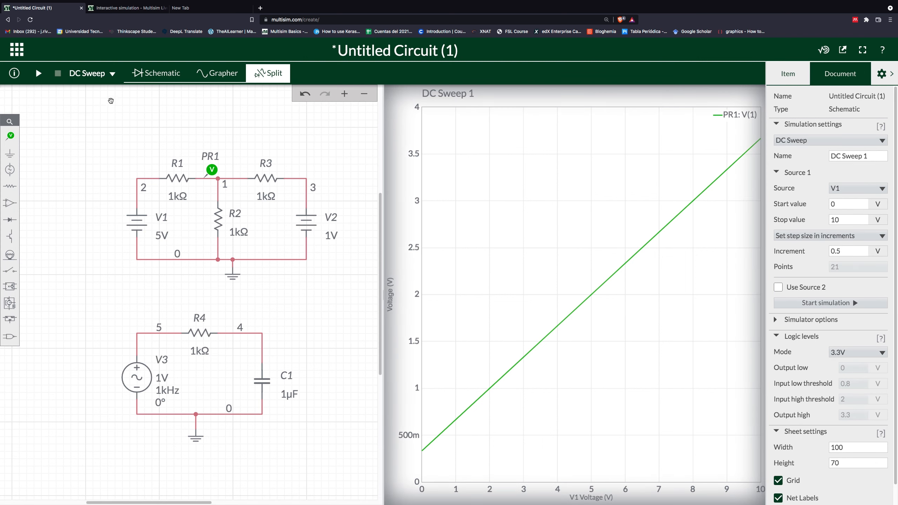
left_click(114, 75)
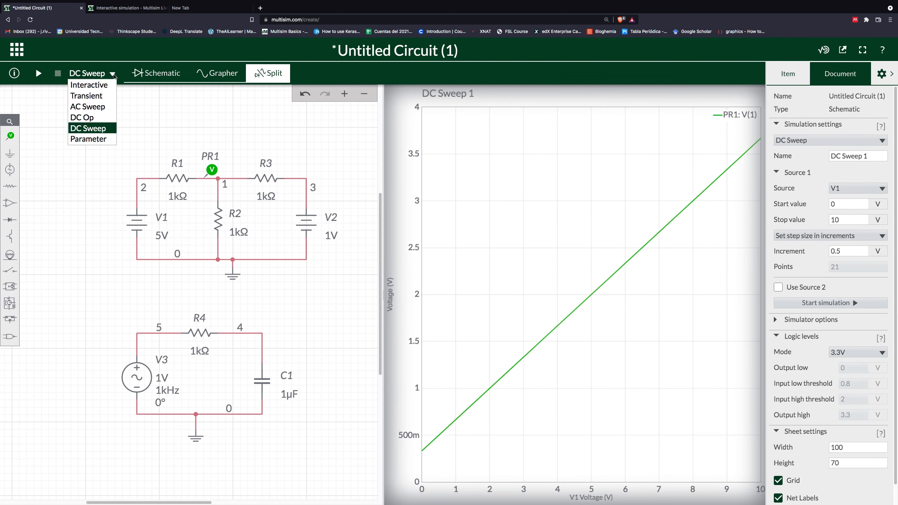
left_click(102, 139)
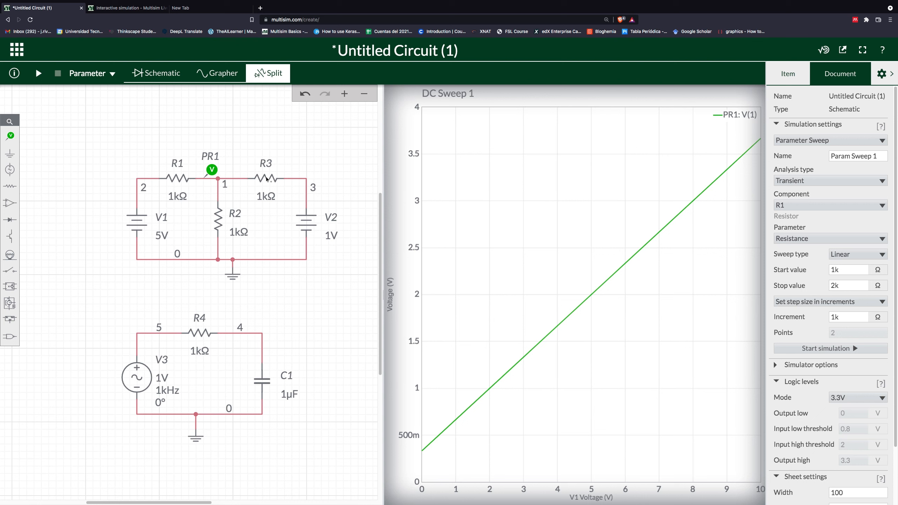
left_click(109, 134)
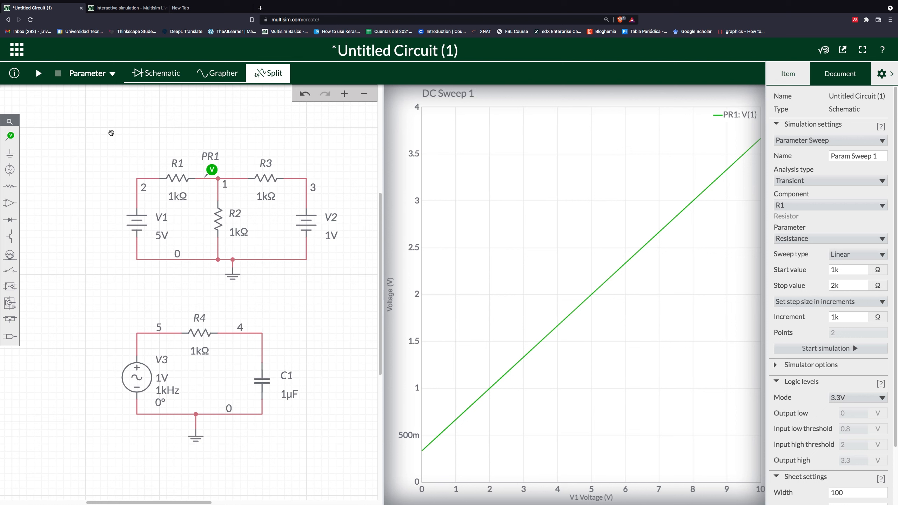